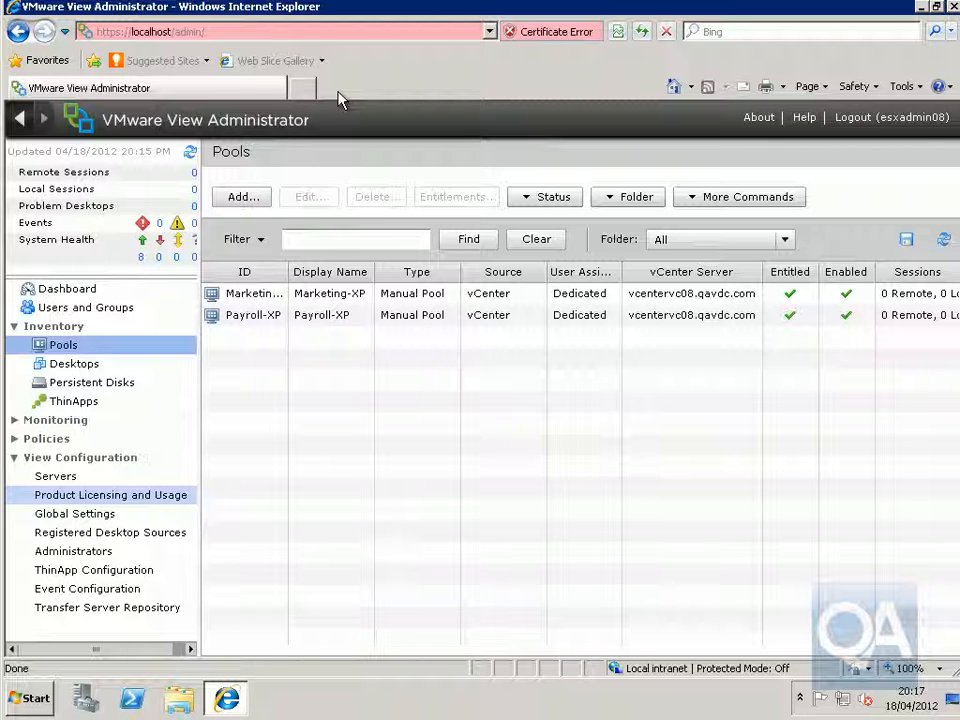
Start a new automated pool with dedicated, automatically assigned desktops, using full virtual machines from vcentervc08.qavdc.com.
{"action": "left_click", "coordinate": [240, 198]}
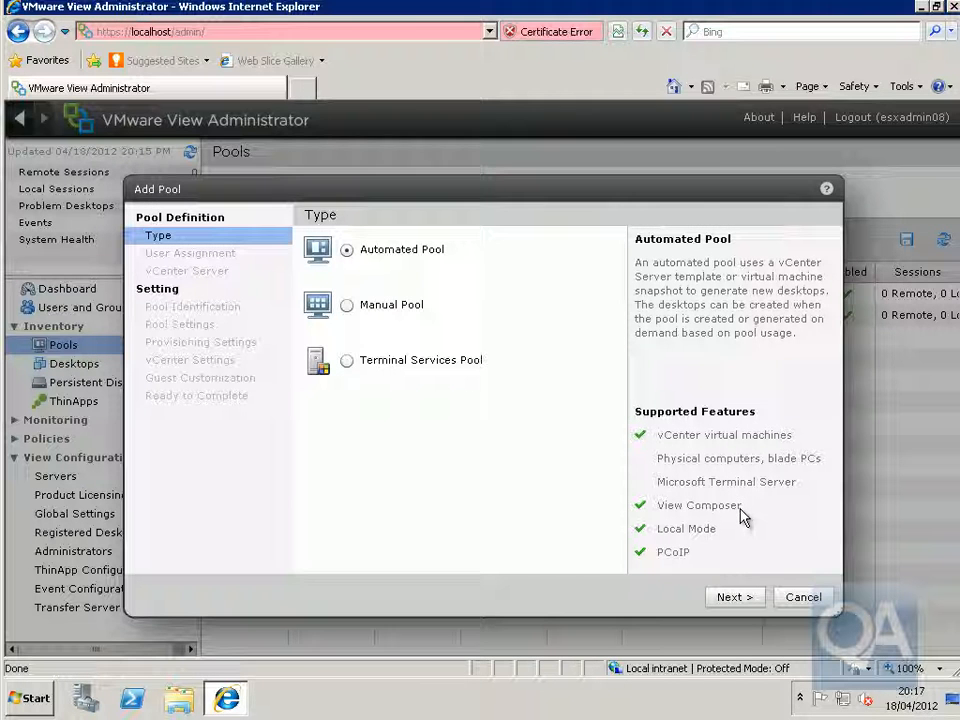
{"action": "left_click", "coordinate": [749, 604]}
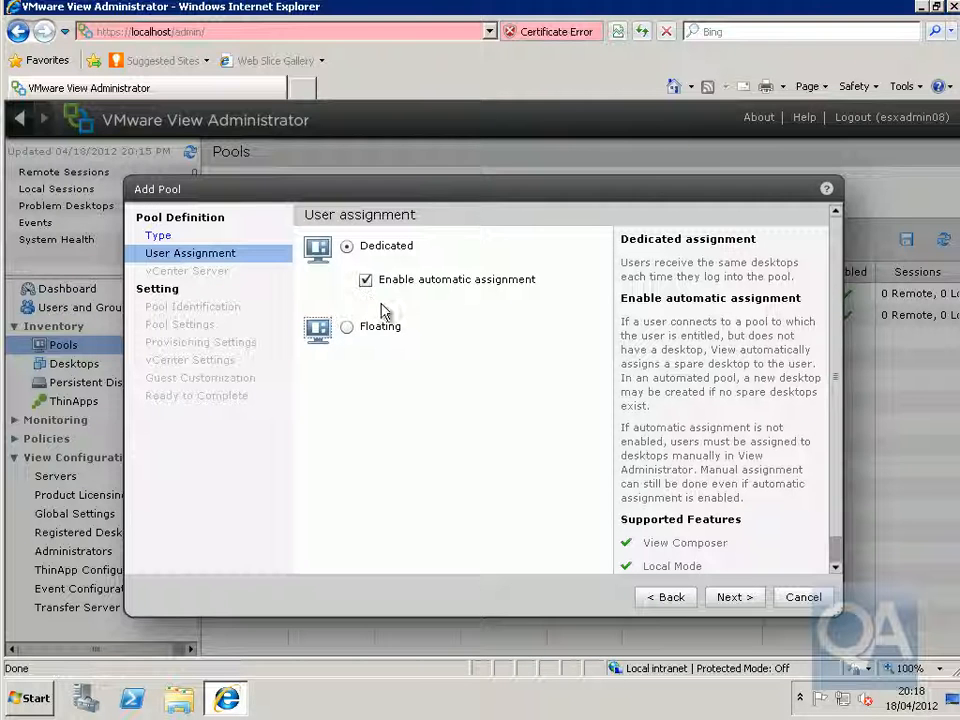
{"action": "left_click_drag", "start_coordinate": [836, 480], "coordinate": [840, 527]}
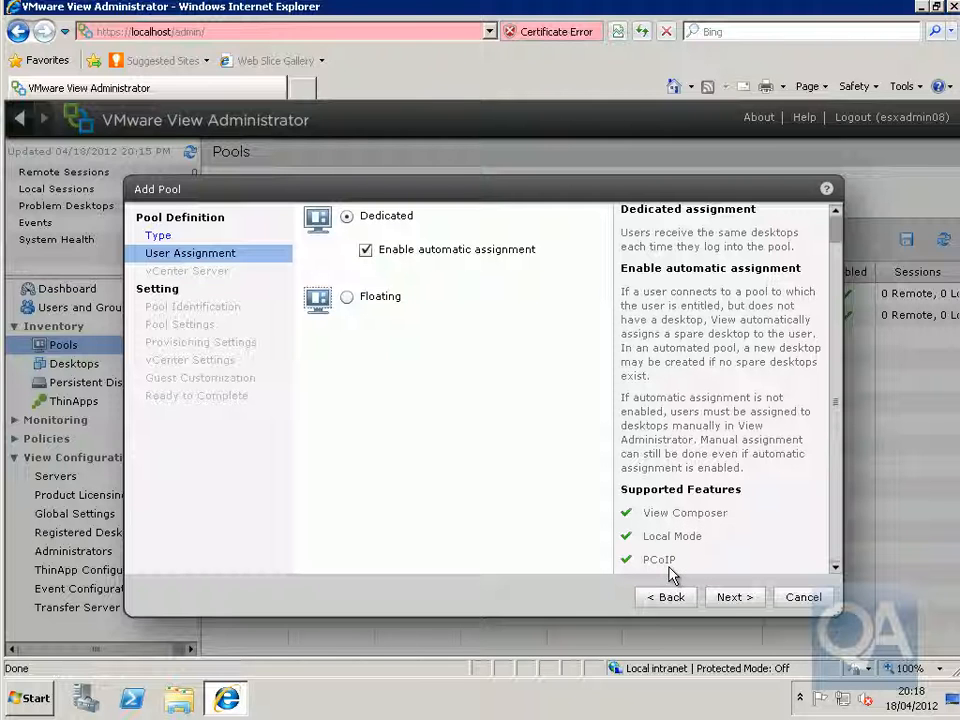
{"action": "left_click", "coordinate": [731, 602]}
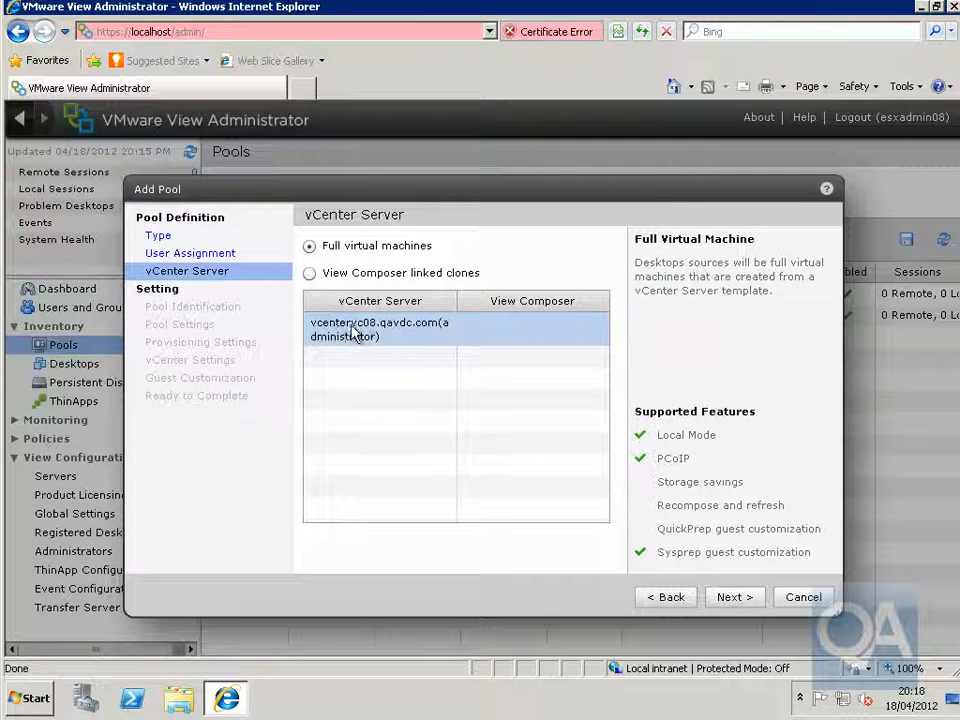
{"action": "left_click", "coordinate": [733, 598]}
Identify the pool with ID Sales-Pool, display name Sales-XP, view folder Sales Department and description "Dedicated Pool".
{"action": "left_click", "coordinate": [451, 250]}
{"action": "type", "text": "Sales-Pool"}
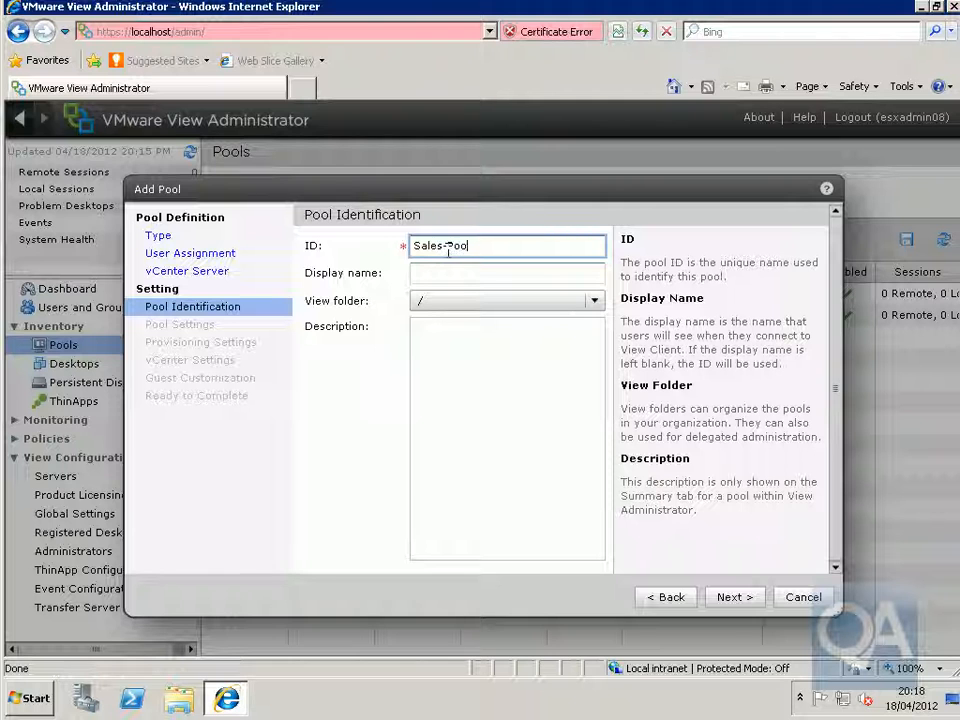
{"action": "left_click", "coordinate": [475, 270]}
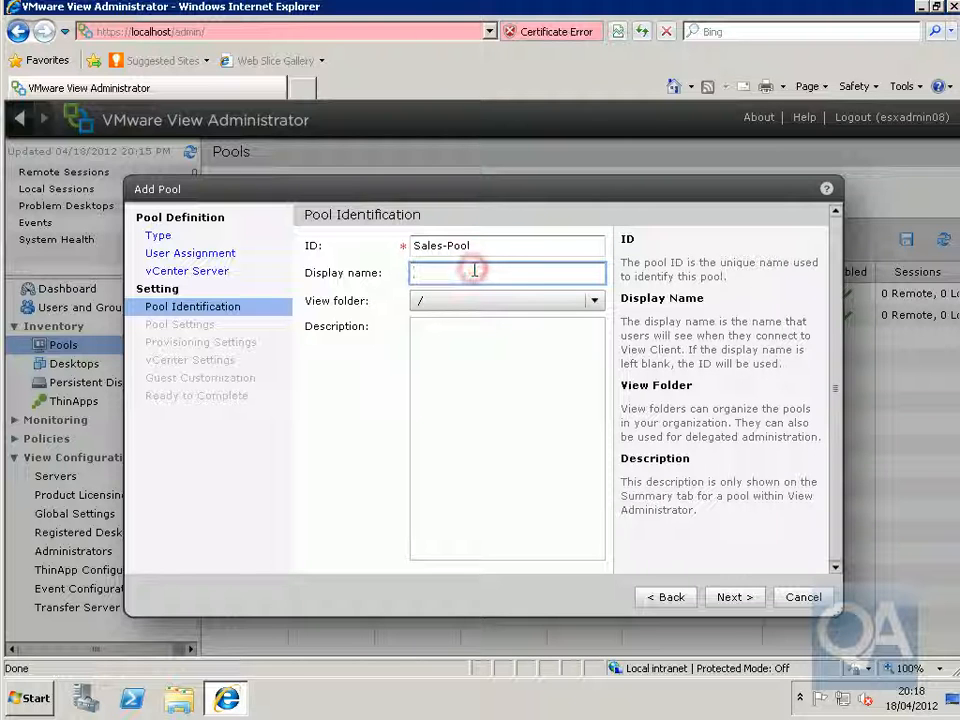
{"action": "type", "text": "Sales-X"}
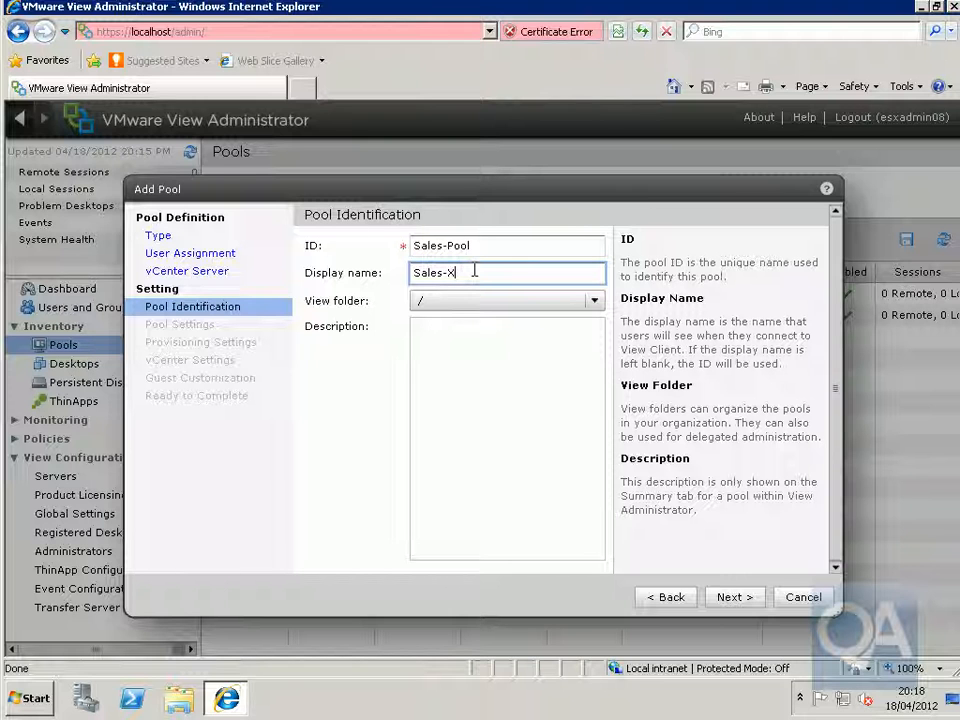
{"action": "left_click", "coordinate": [598, 301]}
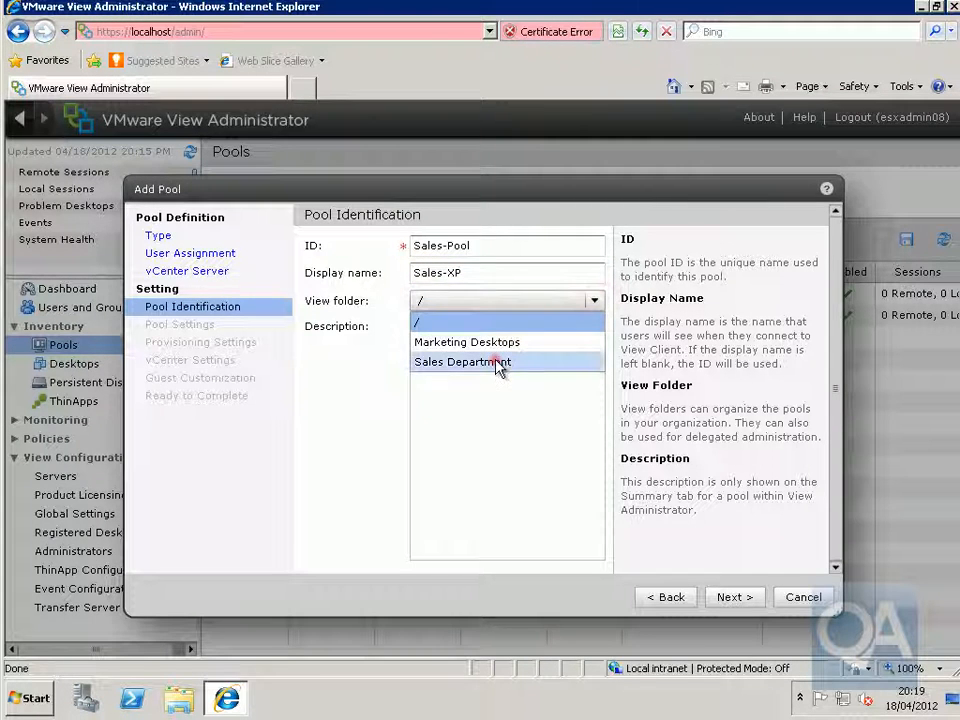
{"action": "left_click", "coordinate": [495, 363]}
{"action": "left_click", "coordinate": [453, 337]}
{"action": "type", "text": "Dedicated Pool"}
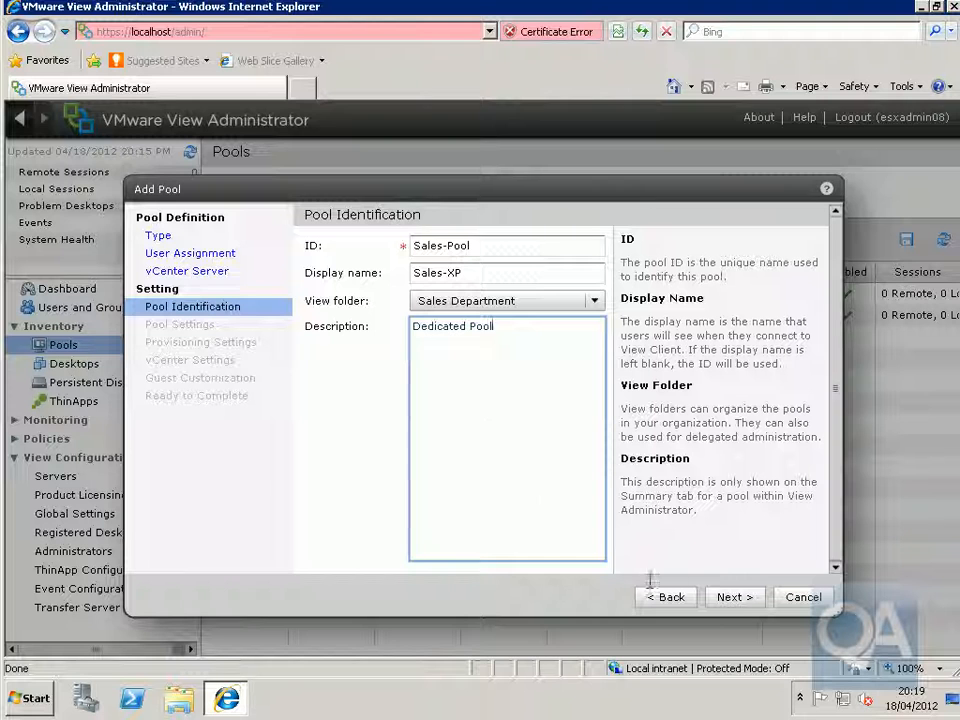
{"action": "left_click", "coordinate": [738, 598]}
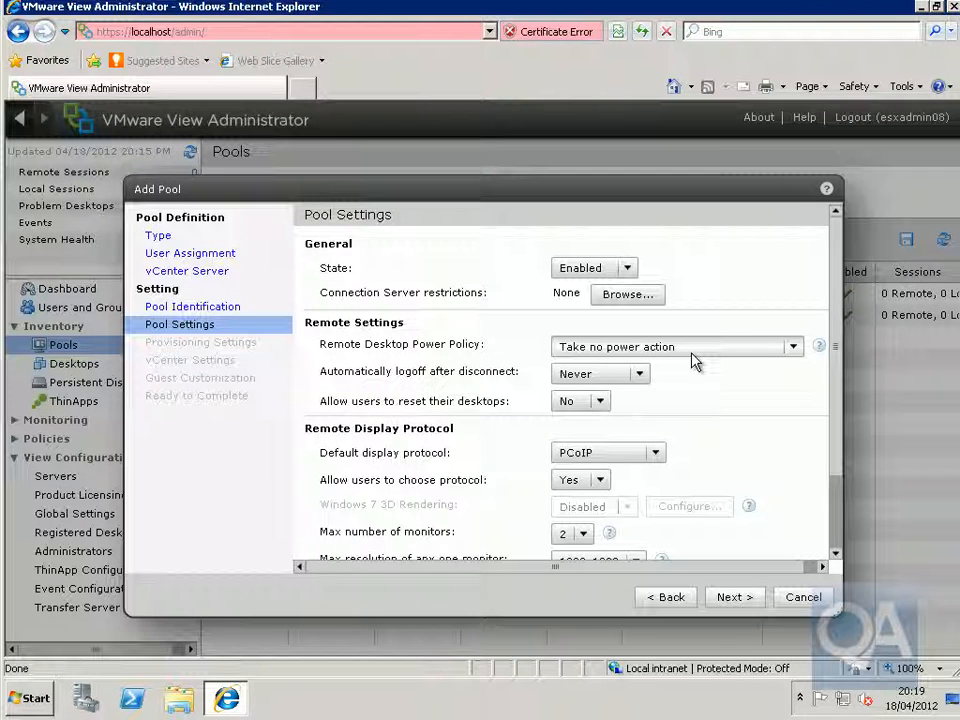
Set the remote desktop power policy to ensure desktops are always powered on, and allow users to reset their desktops.
{"action": "left_click", "coordinate": [794, 348]}
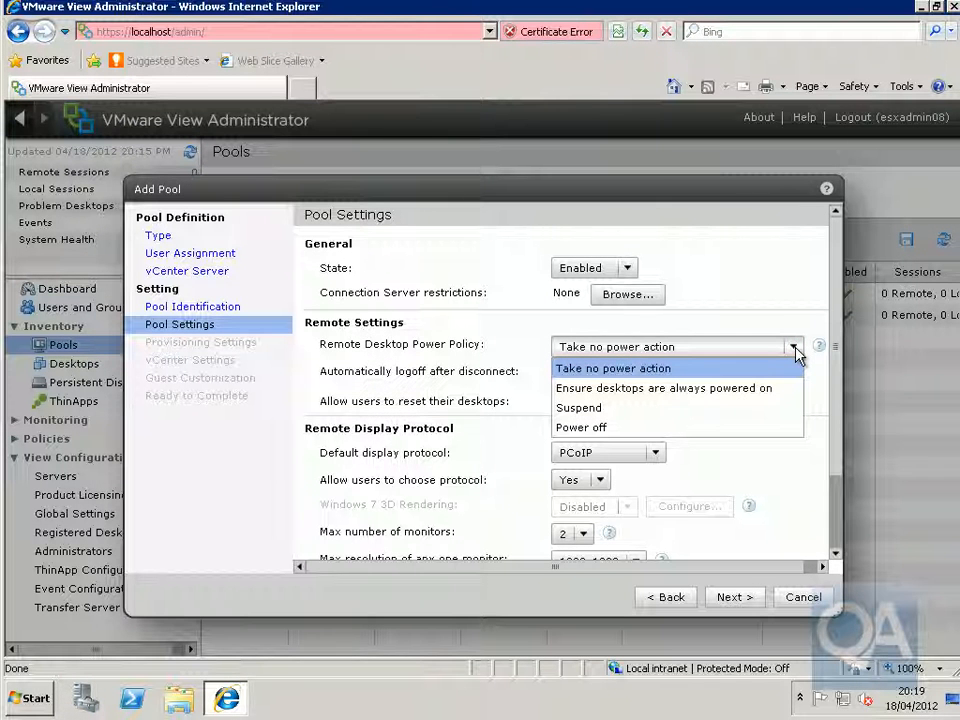
{"action": "left_click", "coordinate": [706, 395]}
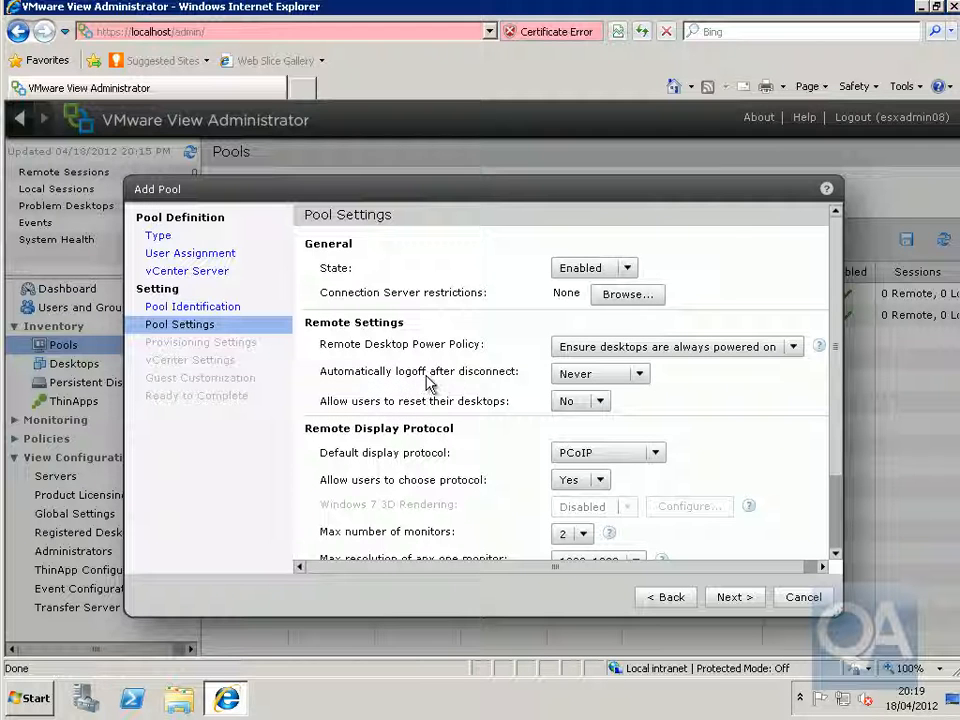
{"action": "left_click", "coordinate": [606, 401]}
{"action": "left_click", "coordinate": [593, 426]}
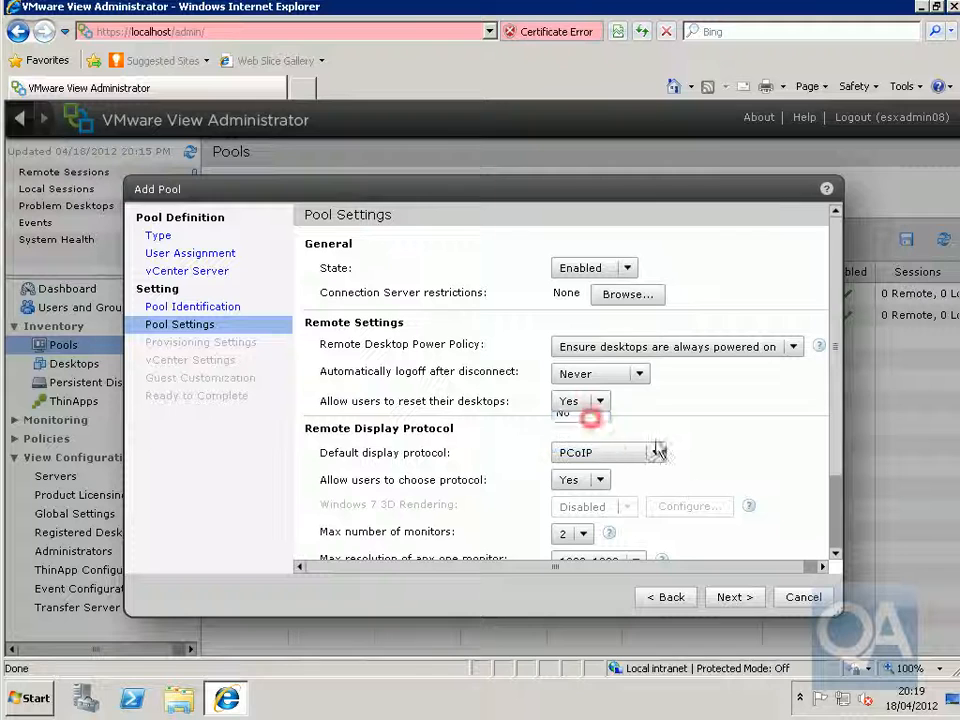
Limit the remote display protocol to a maximum of 1 monitor and accept the pool settings.
{"action": "left_click", "coordinate": [834, 452]}
{"action": "left_click_drag", "start_coordinate": [834, 496], "coordinate": [833, 535]}
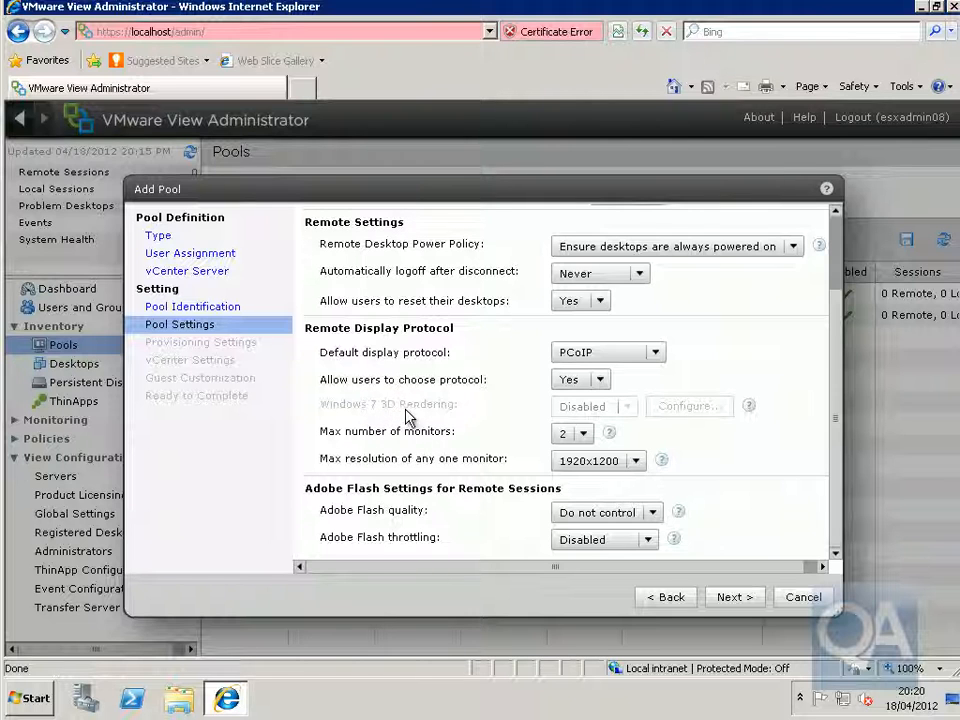
{"action": "left_click", "coordinate": [579, 433]}
{"action": "left_click", "coordinate": [570, 456]}
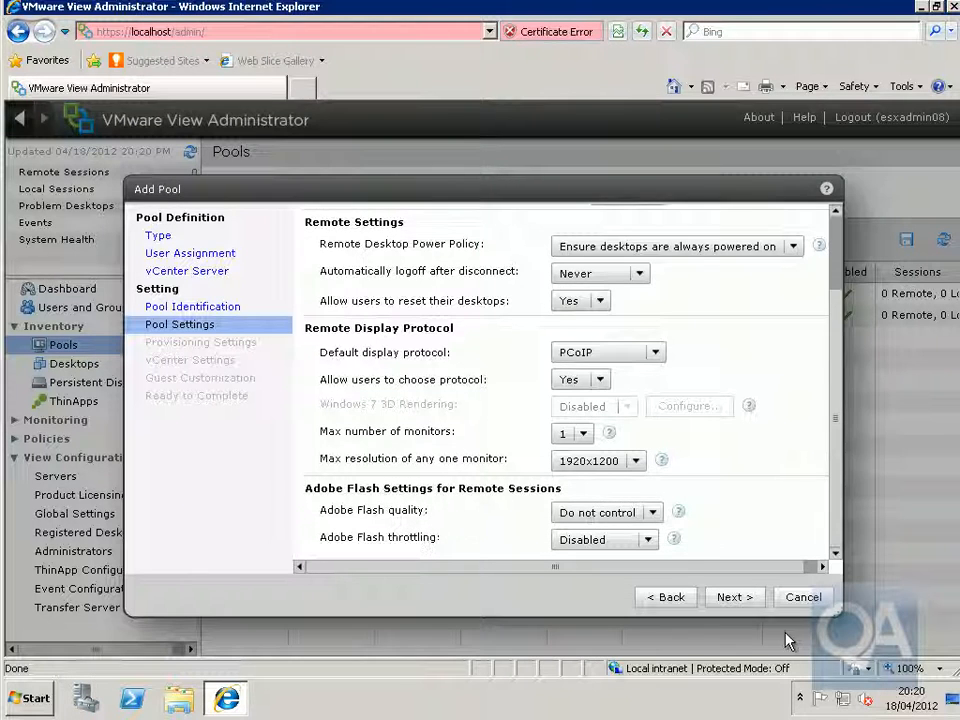
{"action": "left_click", "coordinate": [751, 599]}
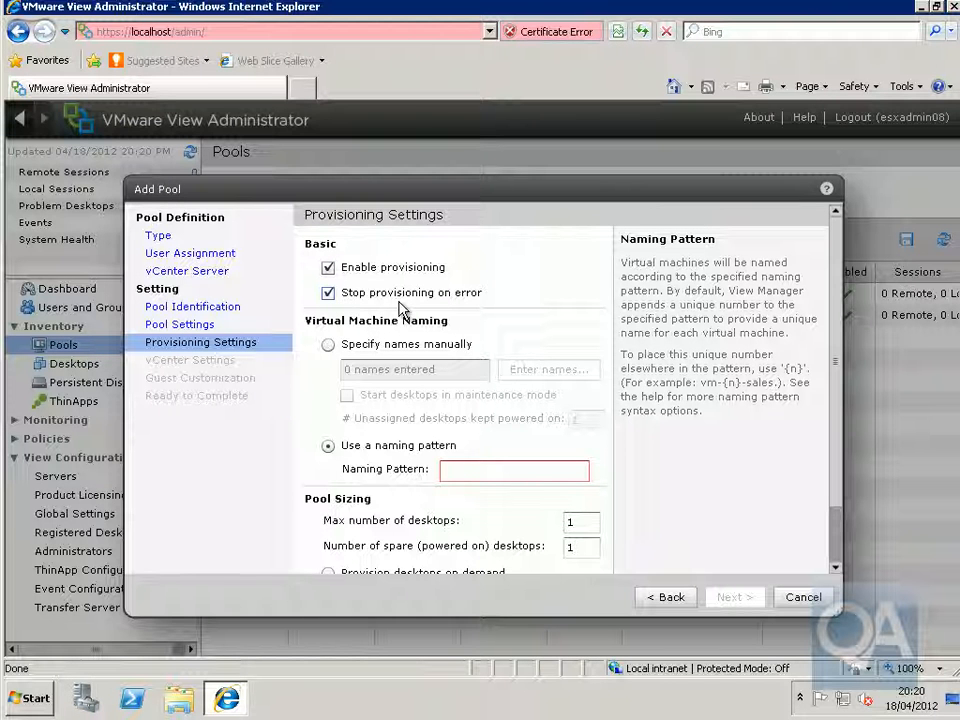
Set the virtual machine naming pattern to Sales-08-XP.
{"action": "left_click", "coordinate": [489, 475]}
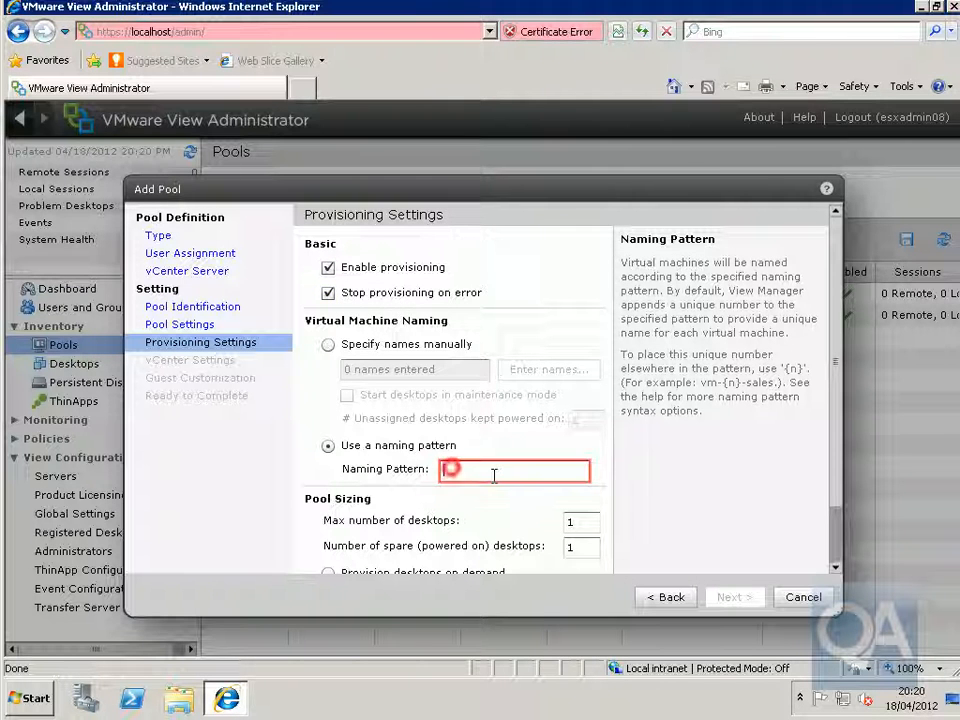
{"action": "type", "text": "Sales"}
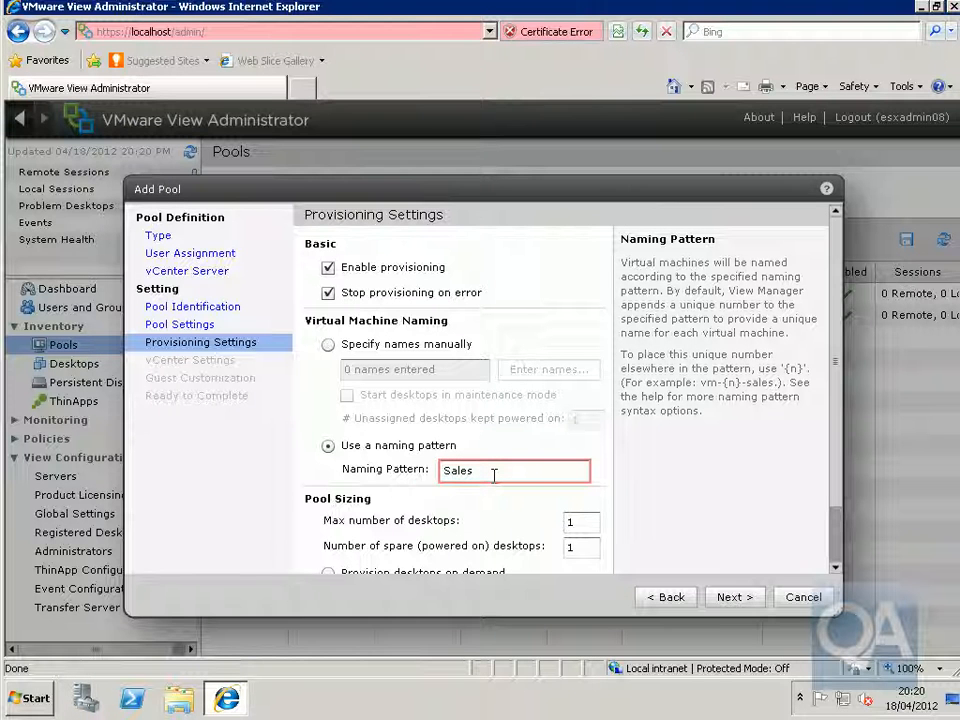
{"action": "type", "text": "-"}
{"action": "type", "text": "08"}
{"action": "type", "text": "-{"}
Size the pool for a maximum of 4 desktops, provisioned on demand with a minimum of 2.
{"action": "double_click", "coordinate": [574, 522]}
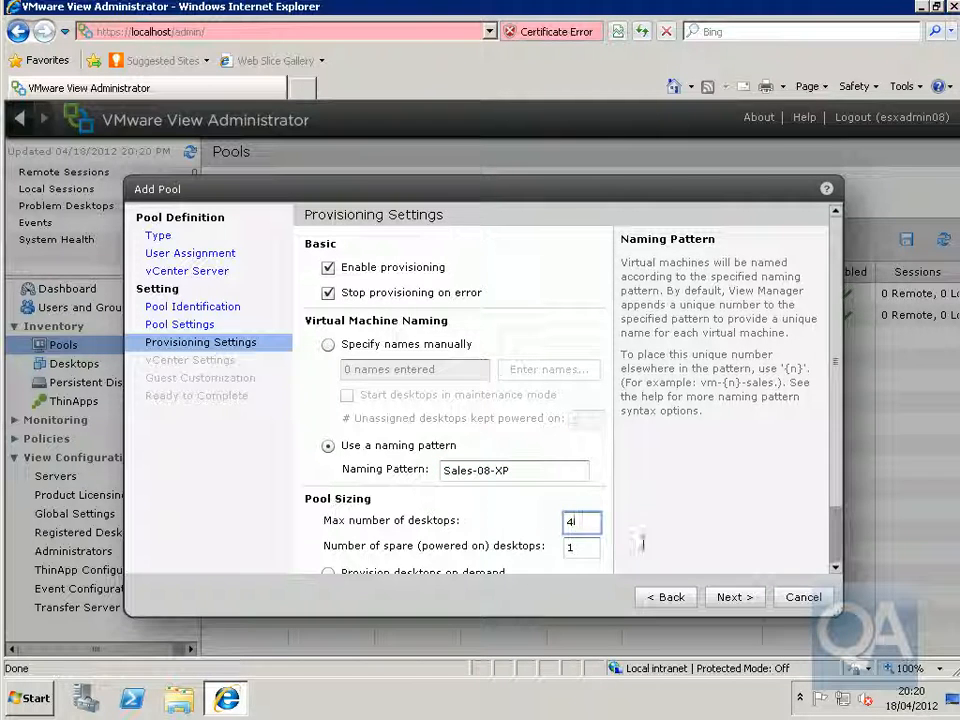
{"action": "left_click_drag", "start_coordinate": [838, 489], "coordinate": [838, 546]}
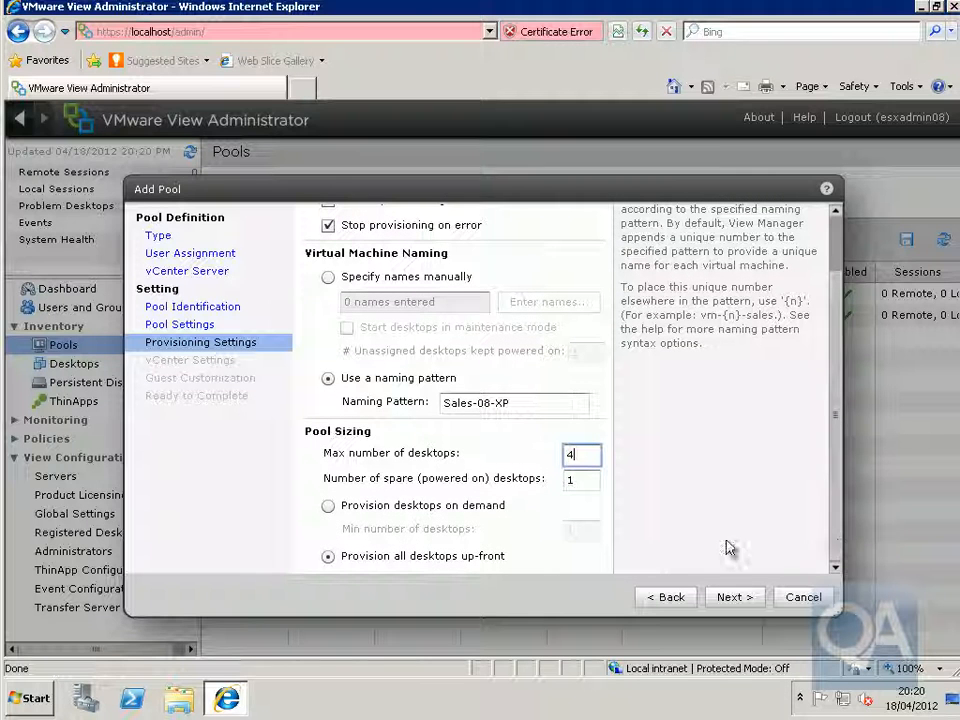
{"action": "left_click", "coordinate": [328, 505]}
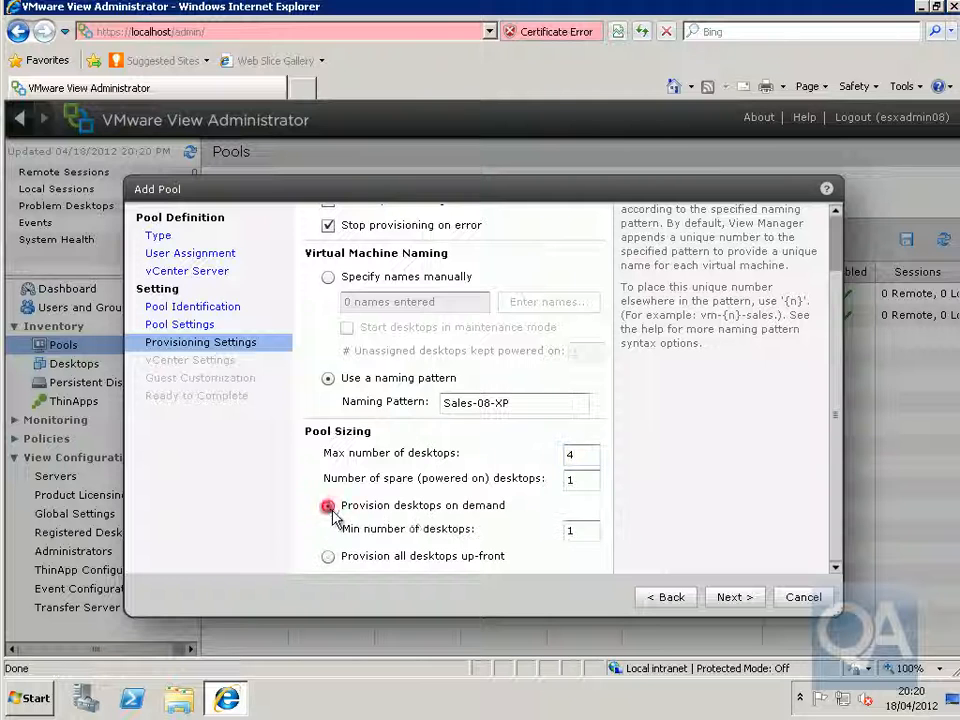
{"action": "double_click", "coordinate": [568, 532]}
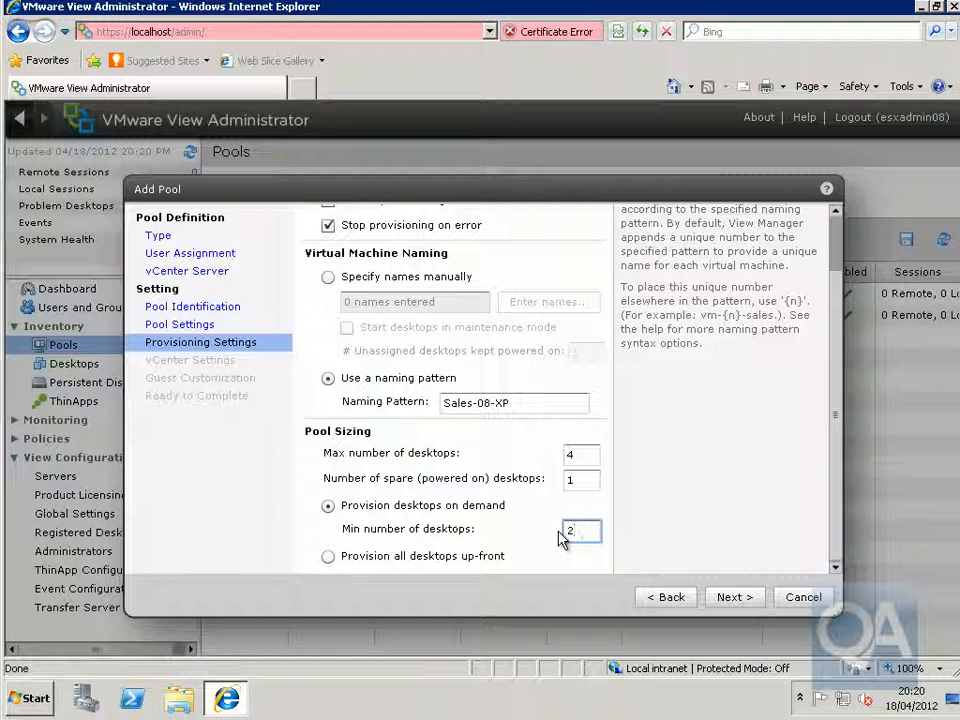
{"action": "left_click", "coordinate": [727, 603]}
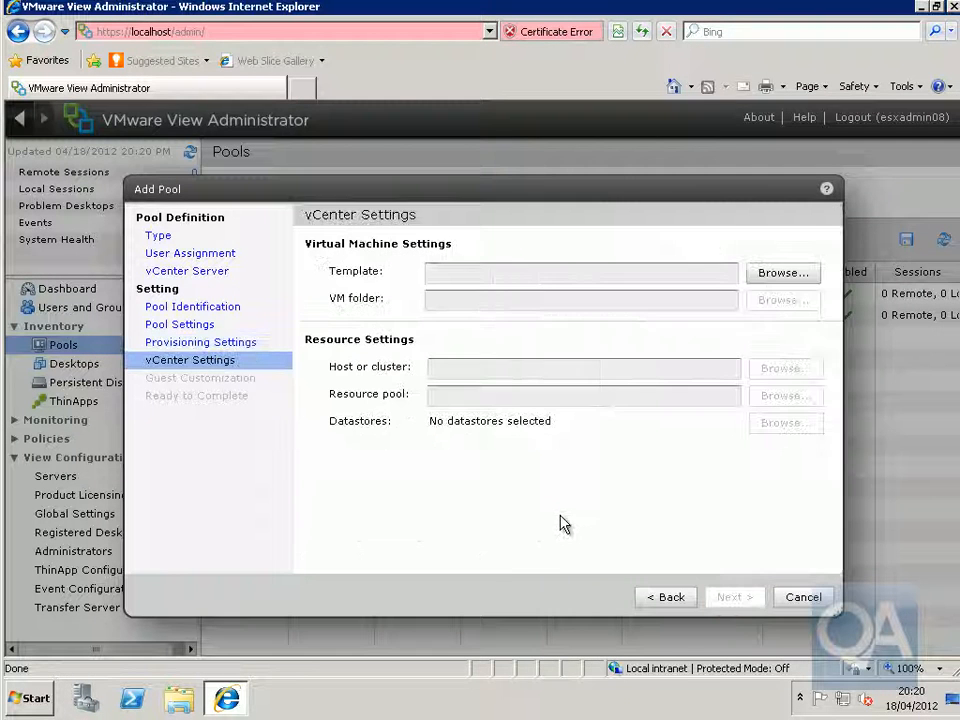
Choose DT-esxi08-template as the virtual machine template and Training as the VM folder.
{"action": "left_click", "coordinate": [757, 273]}
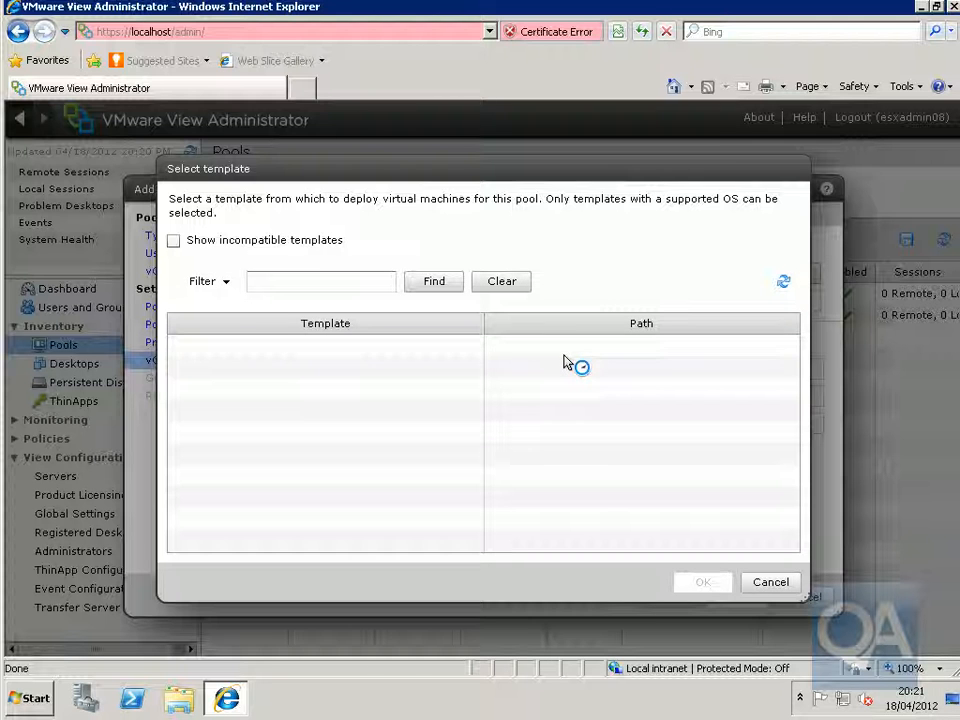
{"action": "left_click", "coordinate": [302, 347]}
{"action": "left_click", "coordinate": [703, 584]}
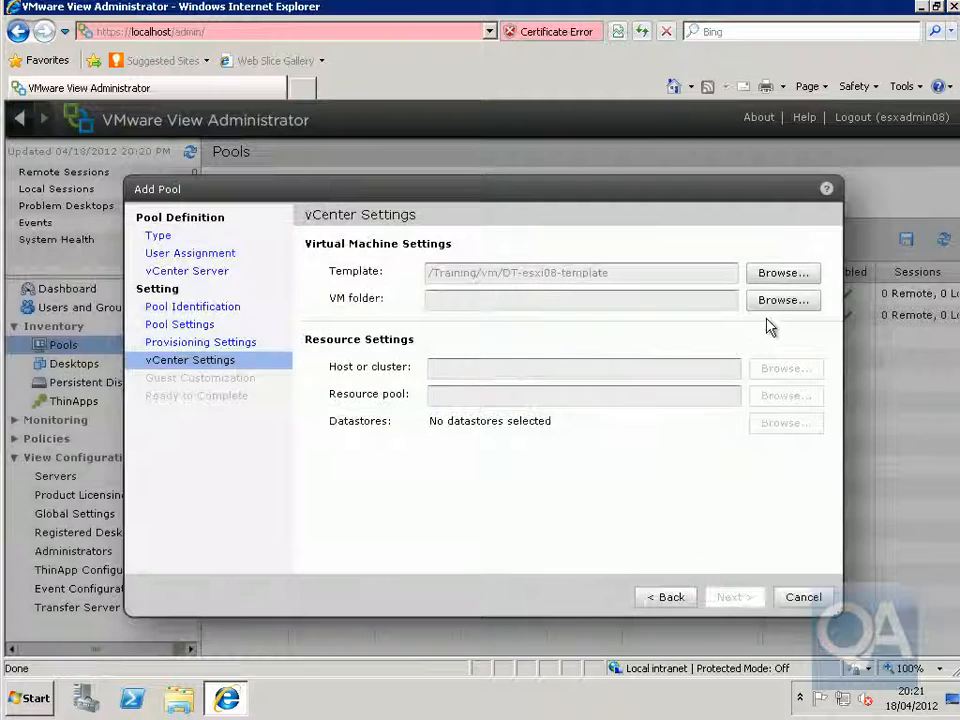
{"action": "left_click", "coordinate": [768, 312]}
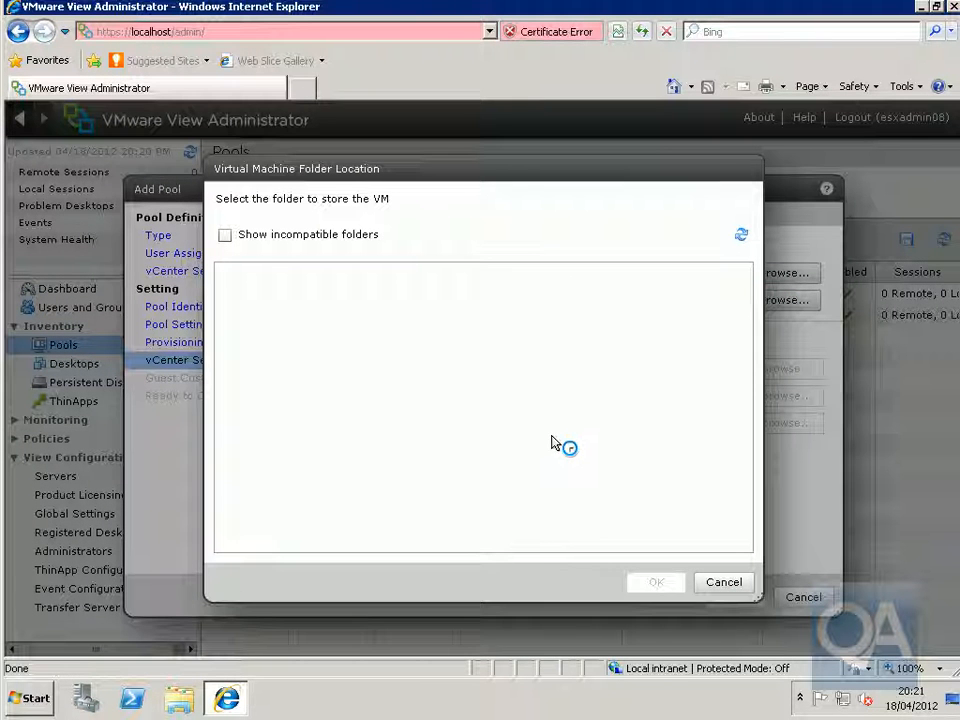
{"action": "left_click", "coordinate": [268, 279]}
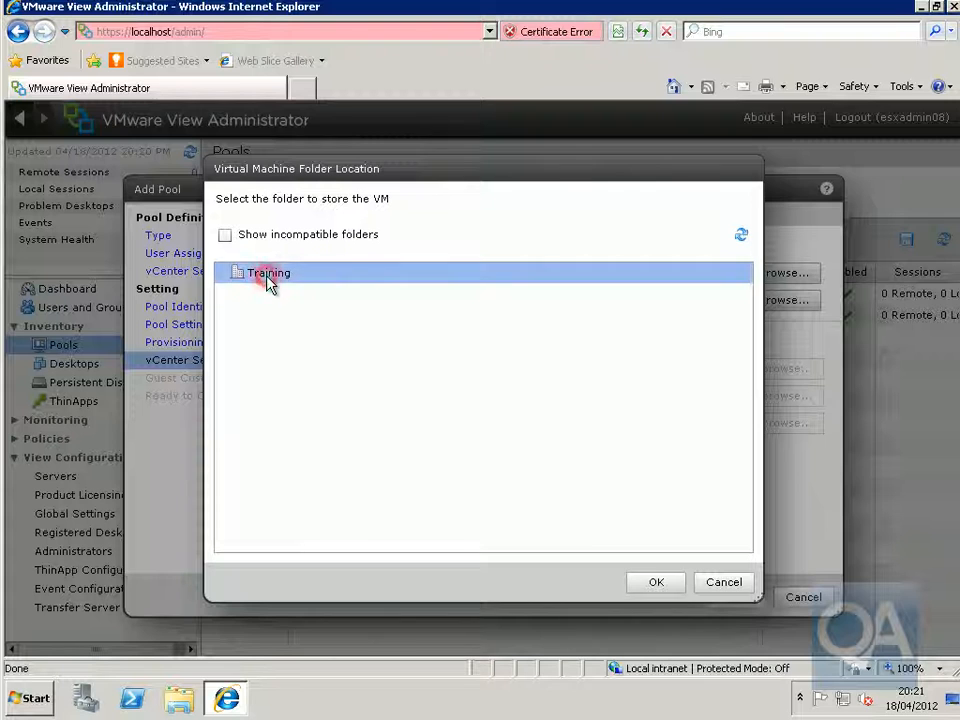
{"action": "left_click", "coordinate": [649, 585]}
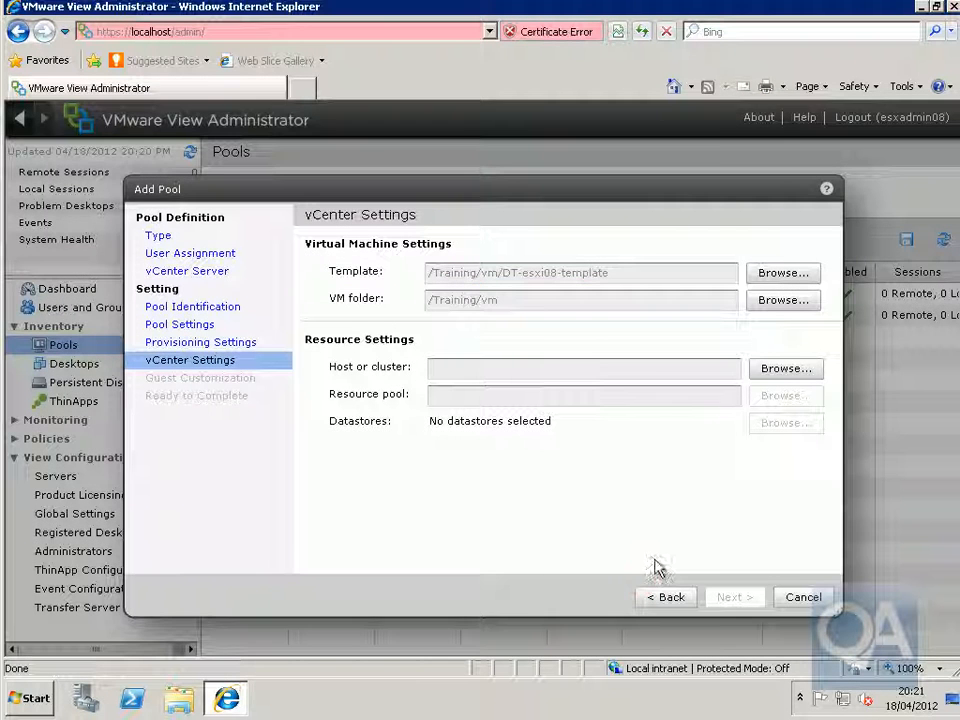
Assign the pool to host esxi08.qavdc.com and its Desktops resource pool.
{"action": "left_click", "coordinate": [765, 372]}
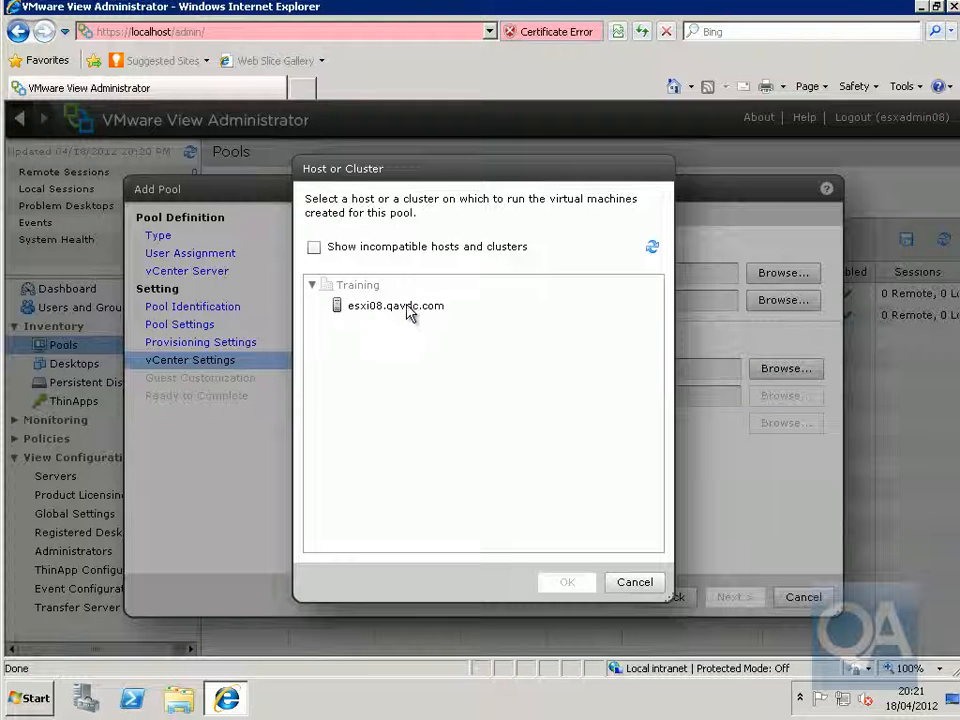
{"action": "left_click", "coordinate": [405, 307]}
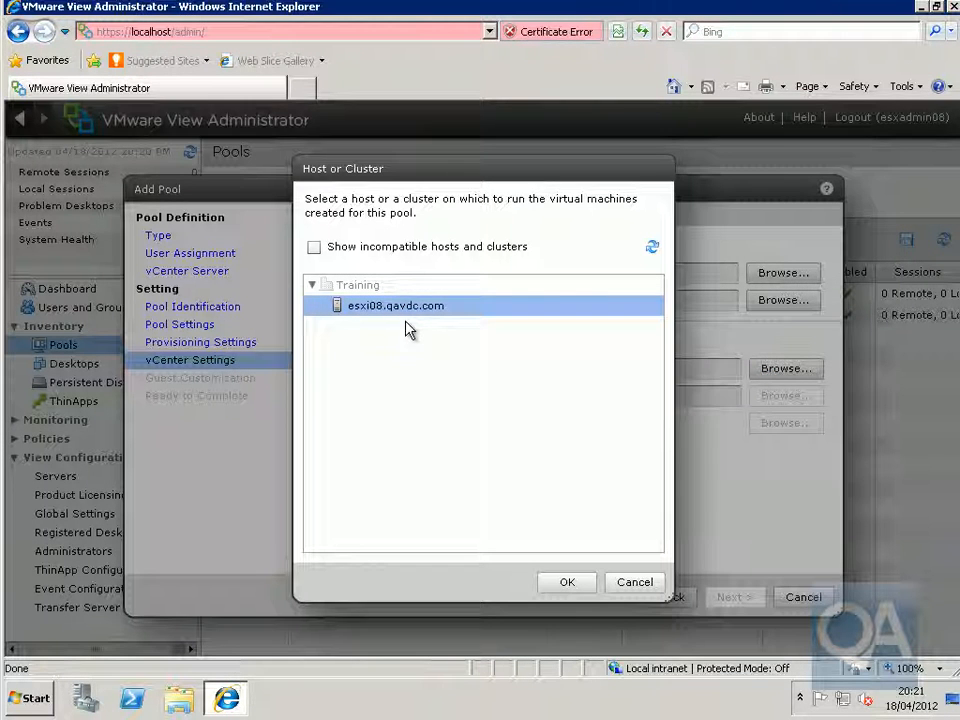
{"action": "left_click", "coordinate": [557, 583]}
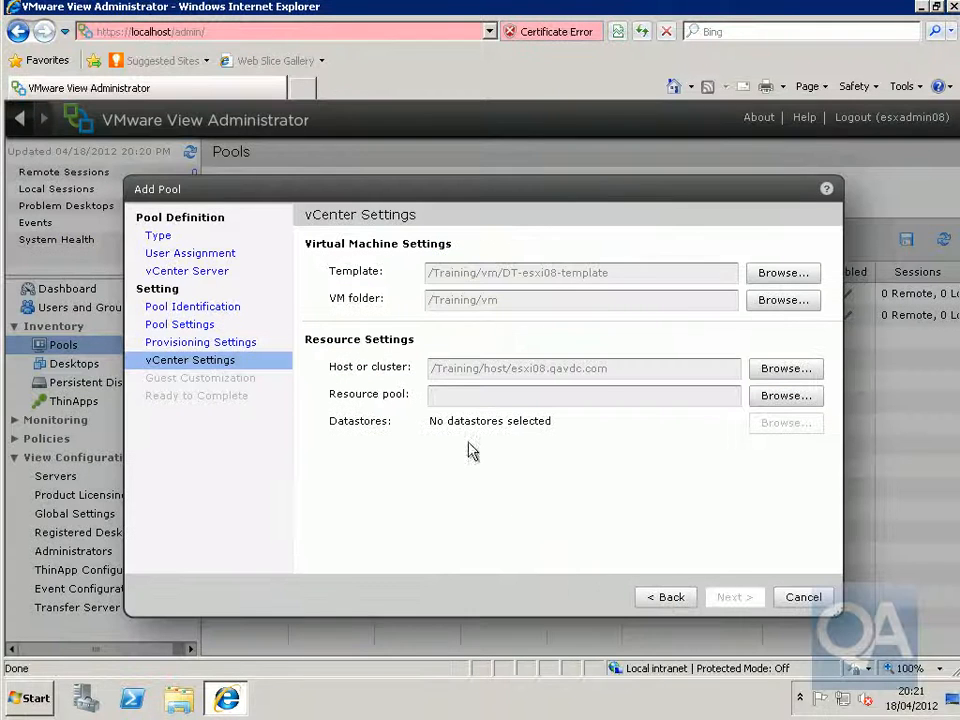
{"action": "left_click", "coordinate": [763, 396]}
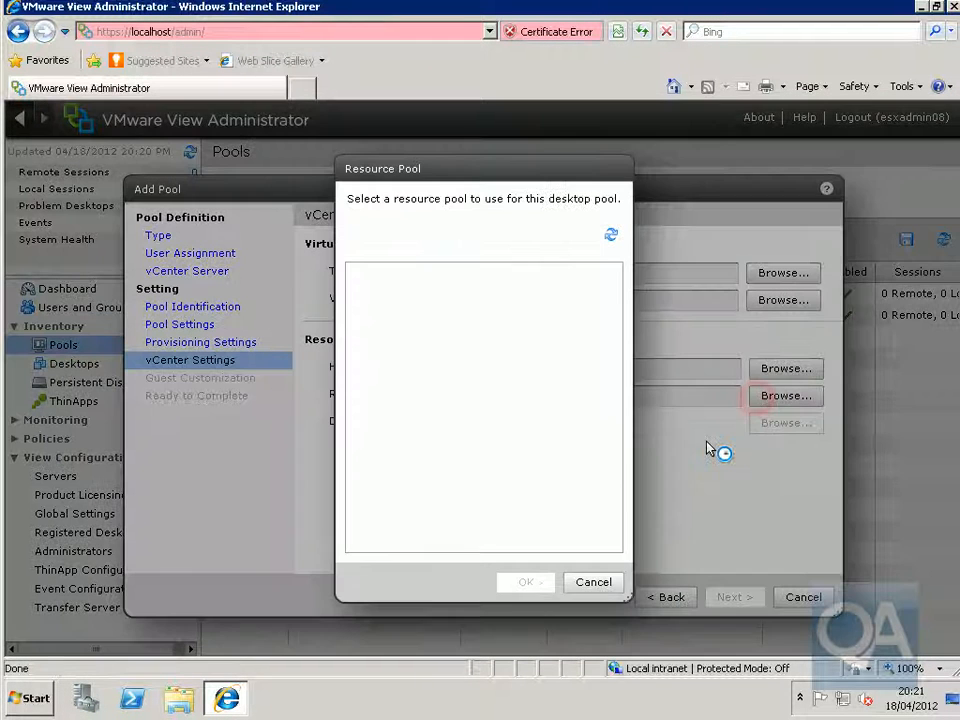
{"action": "left_click", "coordinate": [420, 300]}
{"action": "left_click", "coordinate": [526, 582]}
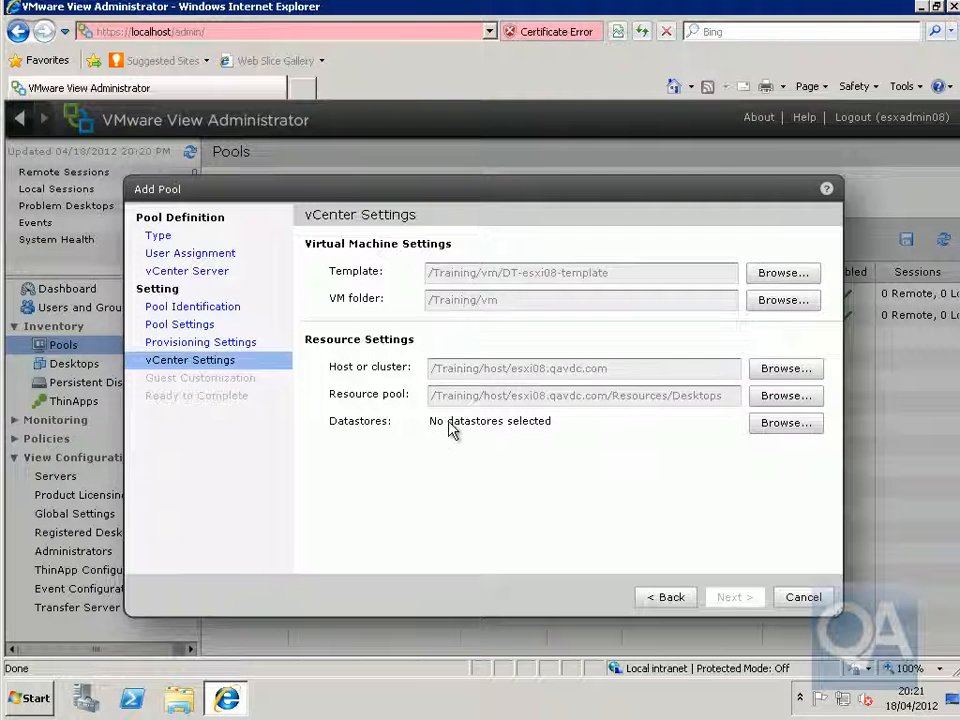
Select the SharedVMs08 datastore for the pool and continue to guest customization.
{"action": "left_click", "coordinate": [786, 423]}
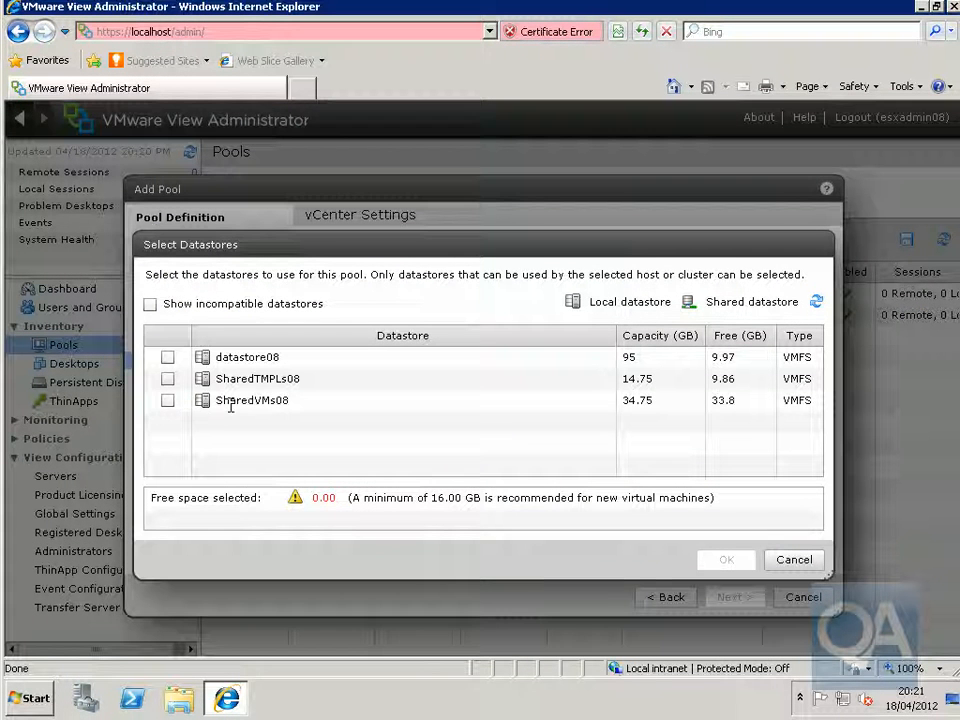
{"action": "left_click", "coordinate": [168, 401]}
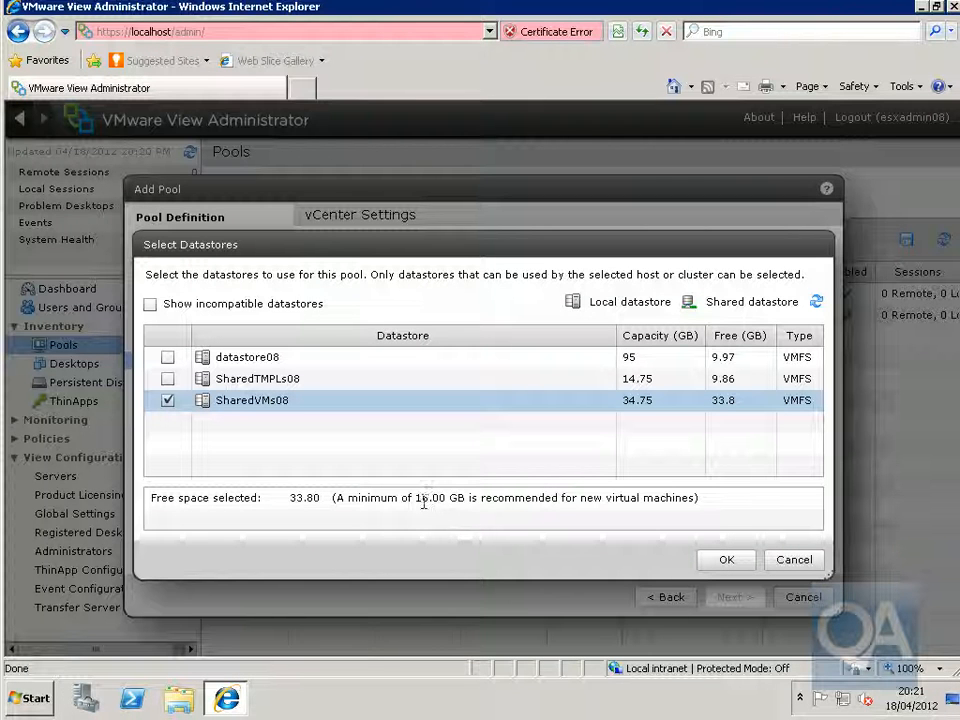
{"action": "left_click", "coordinate": [727, 560]}
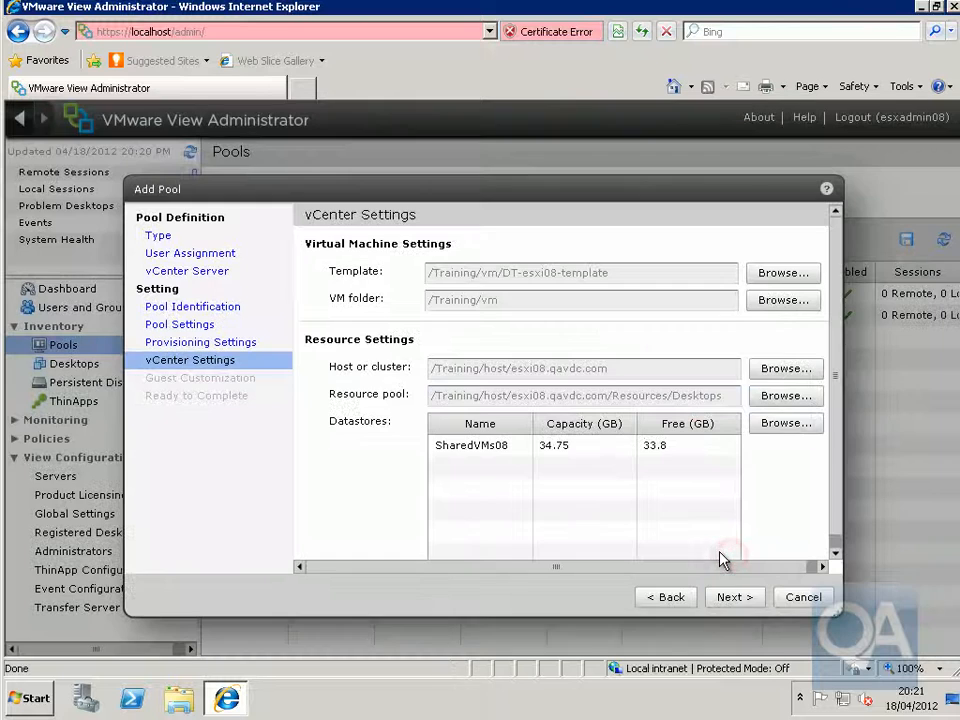
{"action": "left_click", "coordinate": [734, 597]}
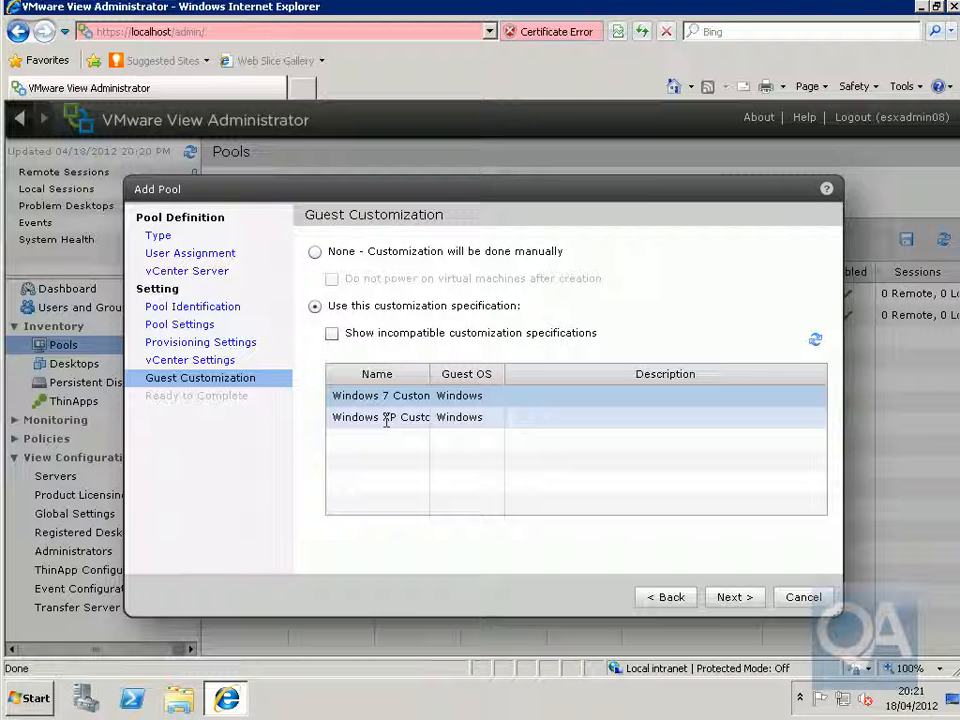
Choose the Windows XP customization specification, review the pool summary and finish creating the pool.
{"action": "left_click", "coordinate": [386, 421]}
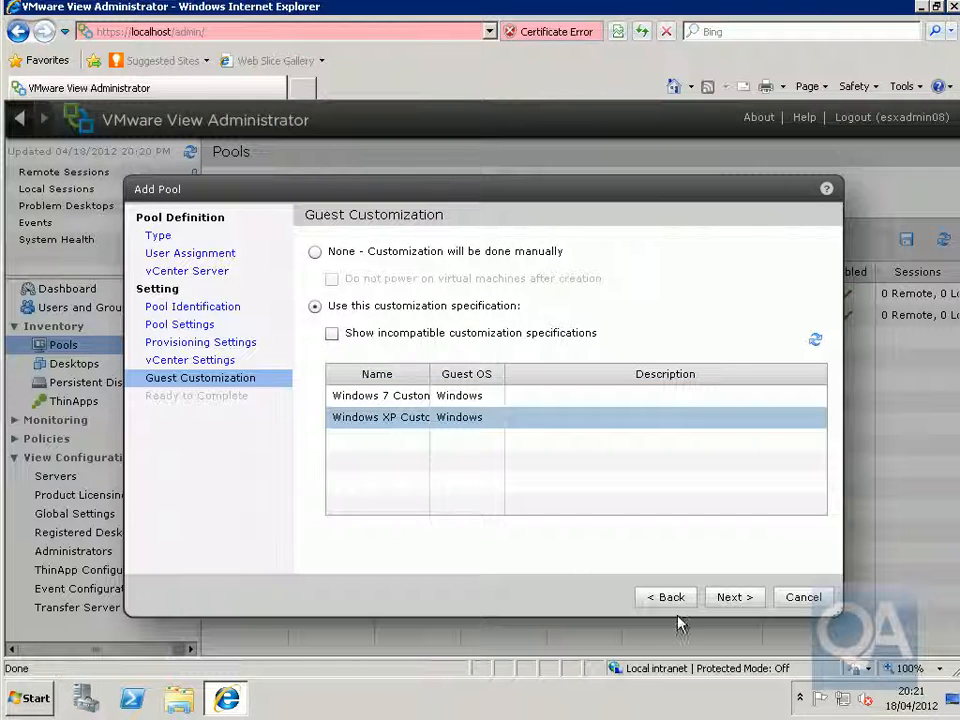
{"action": "left_click", "coordinate": [730, 605]}
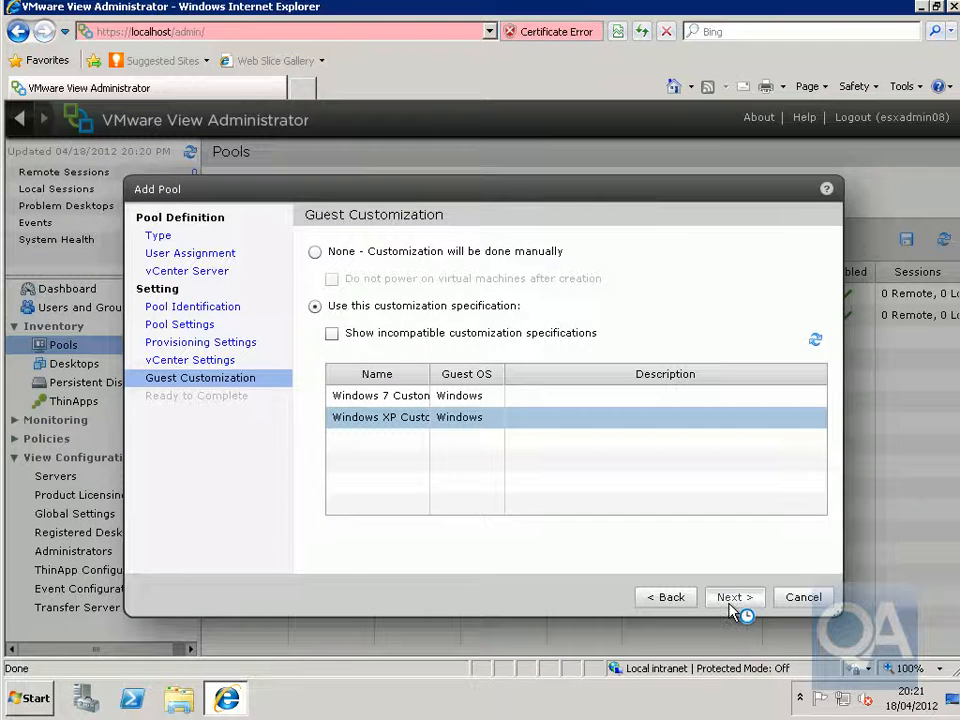
{"action": "left_click_drag", "start_coordinate": [838, 363], "coordinate": [836, 561]}
{"action": "left_click", "coordinate": [736, 600]}
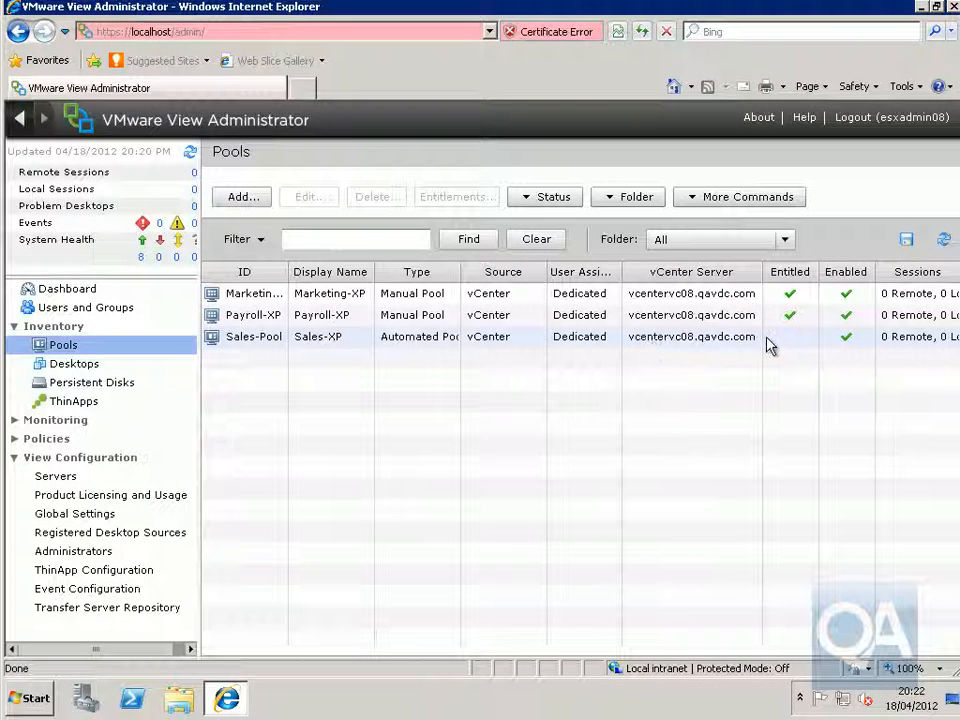
Entitle the ViewUsers group to Sales-Pool, searching groups only for names starting with viewusers.
{"action": "right_click", "coordinate": [685, 338]}
{"action": "left_click", "coordinate": [596, 336]}
{"action": "left_click", "coordinate": [458, 199]}
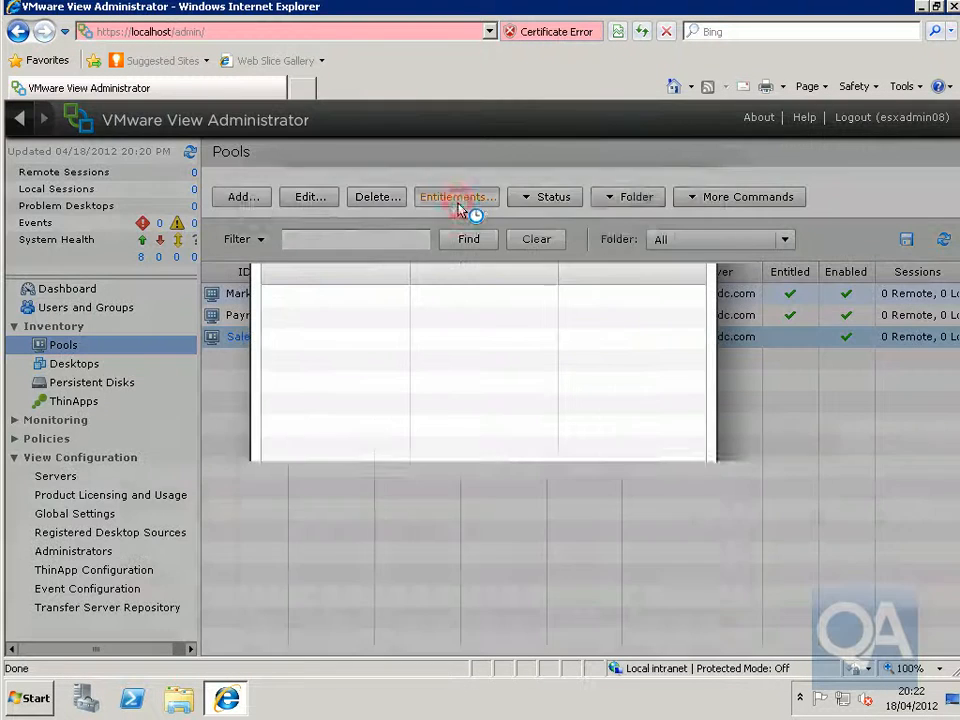
{"action": "left_click", "coordinate": [277, 247]}
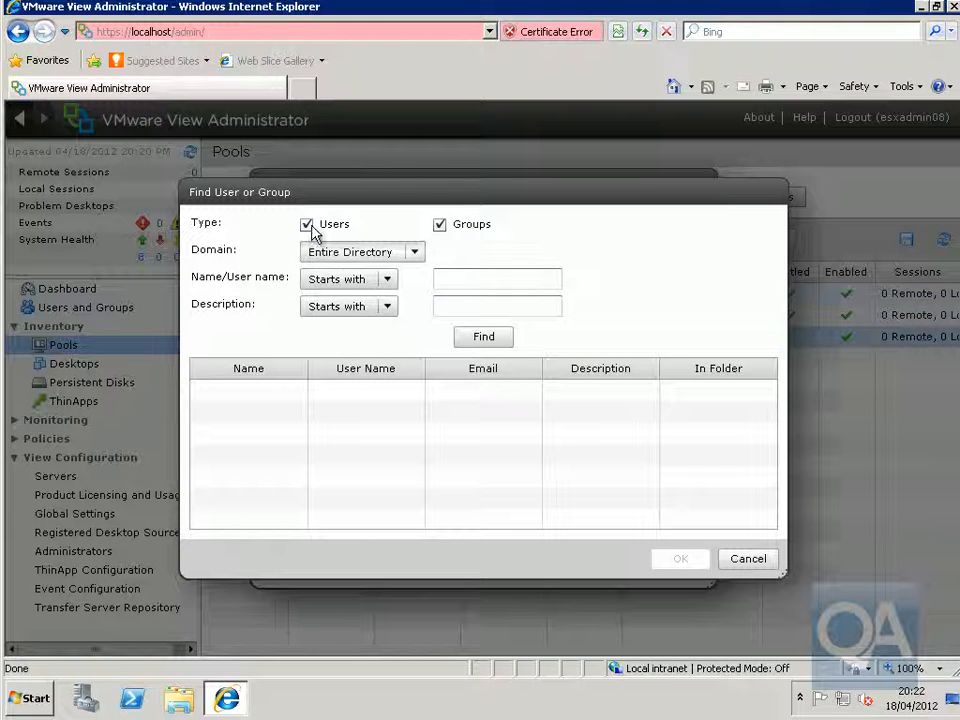
{"action": "left_click", "coordinate": [308, 226]}
{"action": "left_click", "coordinate": [461, 279]}
{"action": "type", "text": "viewusers"}
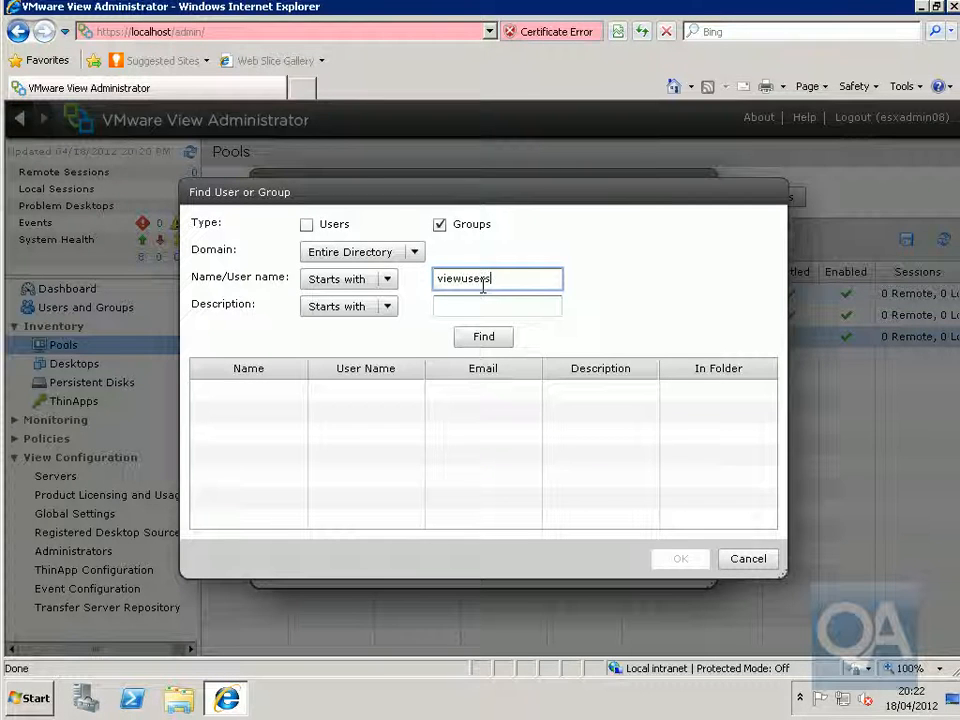
{"action": "left_click", "coordinate": [478, 338]}
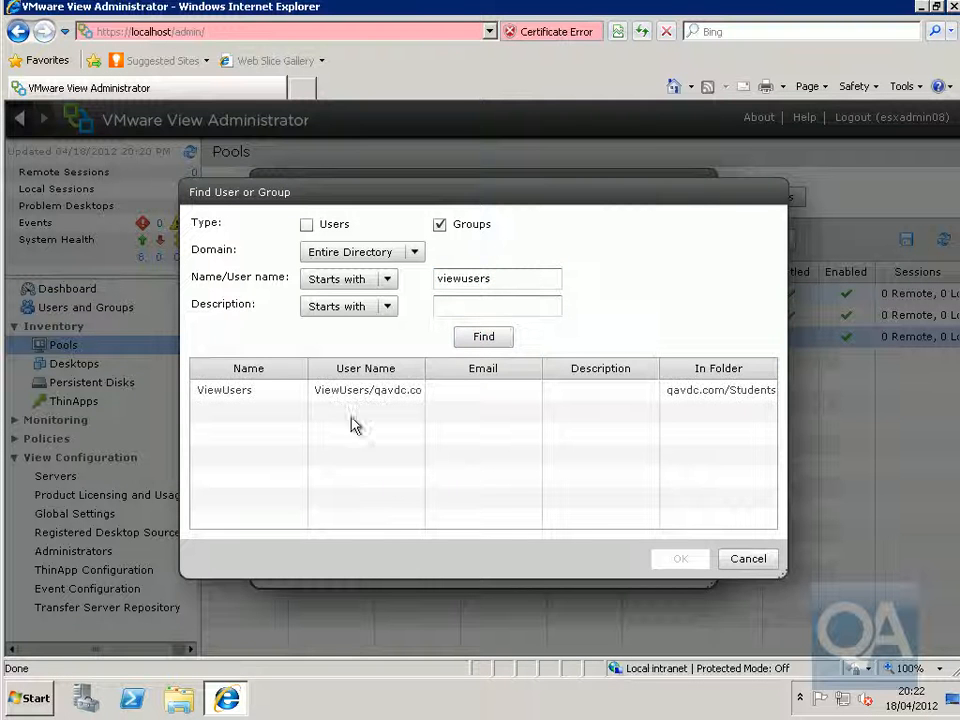
{"action": "left_click", "coordinate": [344, 398]}
{"action": "left_click", "coordinate": [677, 560]}
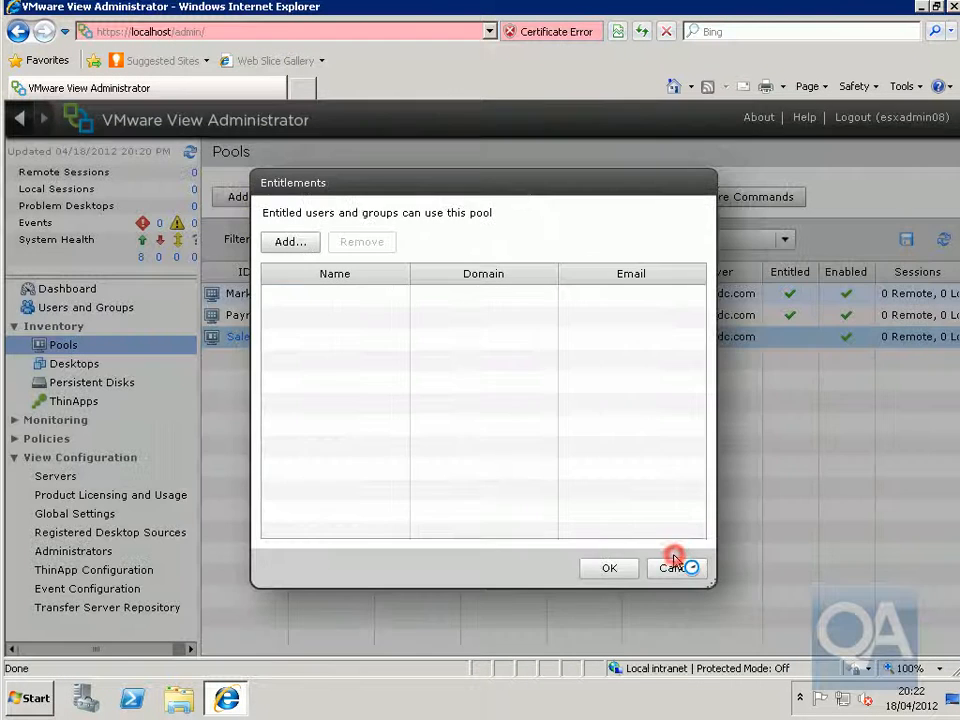
{"action": "left_click", "coordinate": [600, 568]}
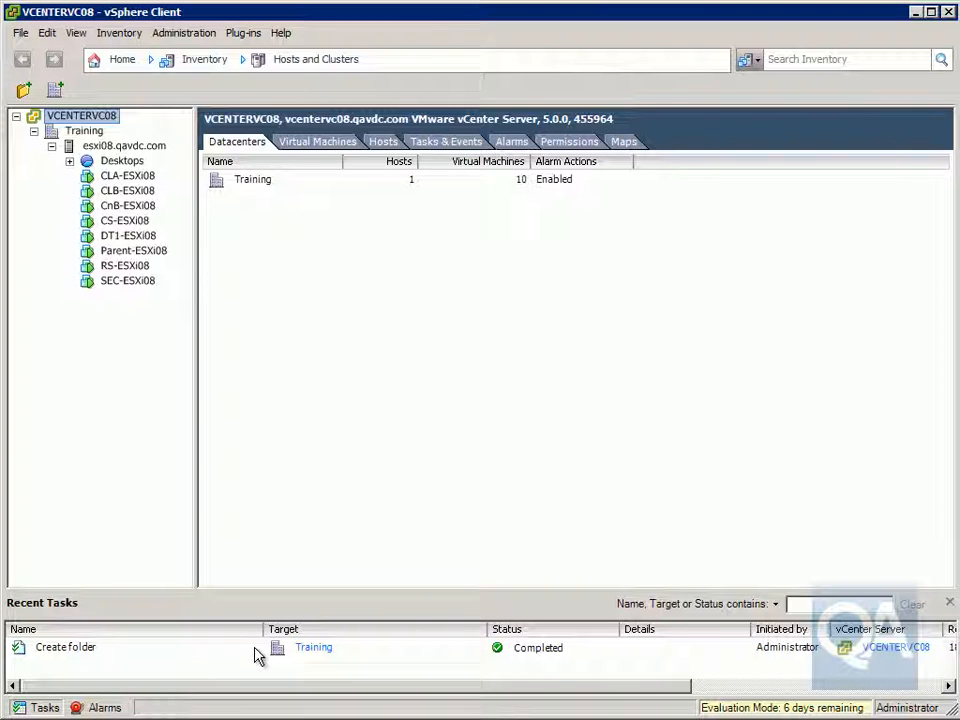
Switch to the vSphere Client and inspect the virtual machines in Training's Sales-Pool folder in the VMs and Templates inventory.
{"action": "left_click", "coordinate": [70, 161]}
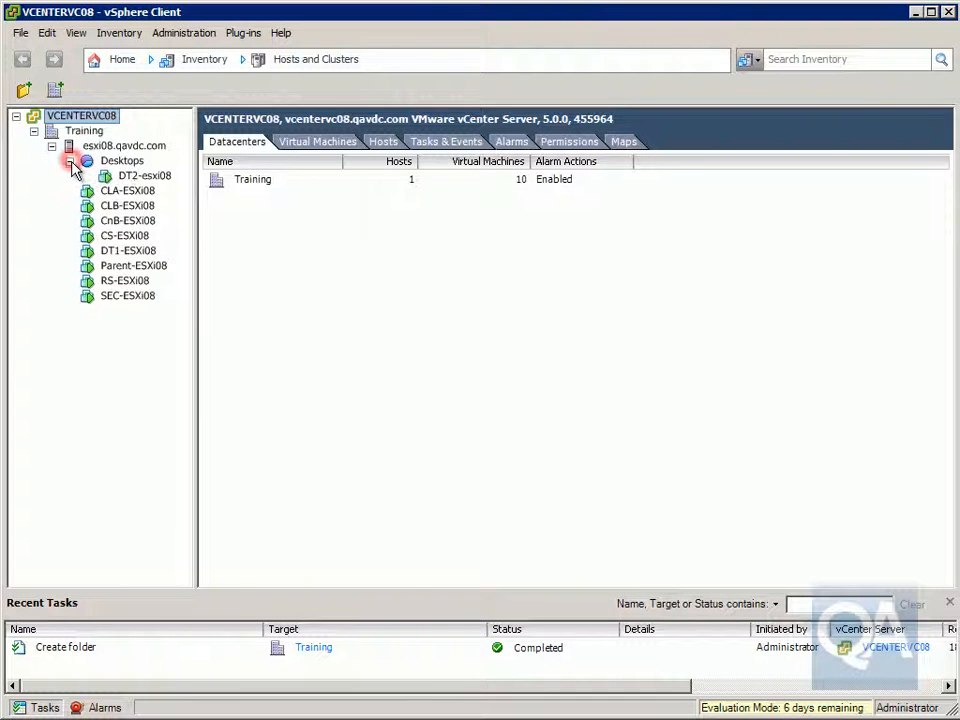
{"action": "left_click", "coordinate": [193, 66]}
{"action": "mouse_move", "coordinate": [257, 86]}
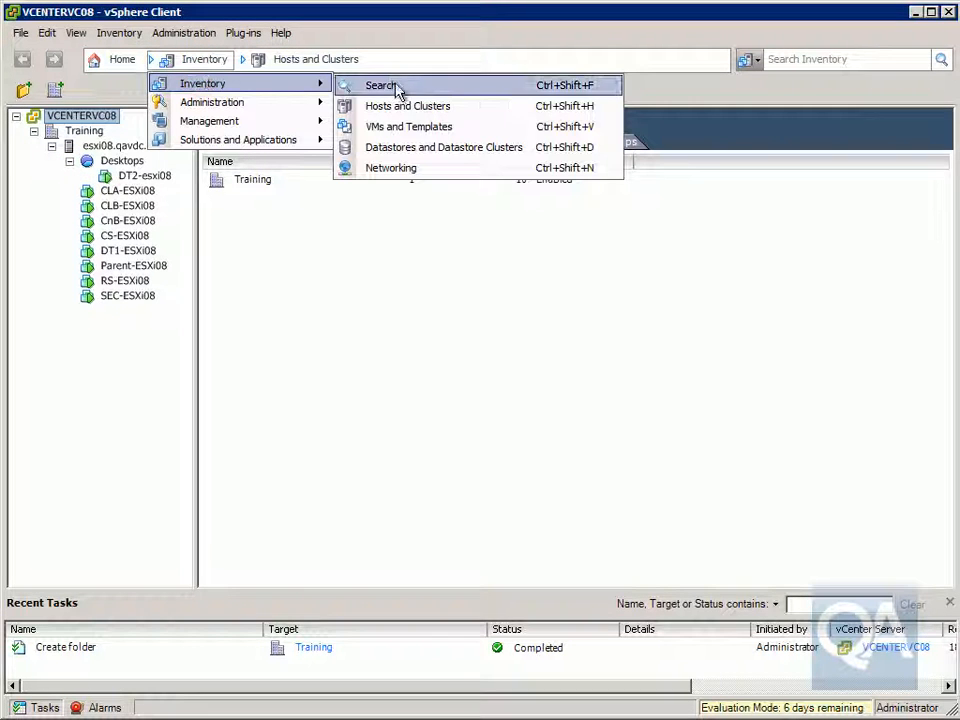
{"action": "left_click", "coordinate": [400, 127]}
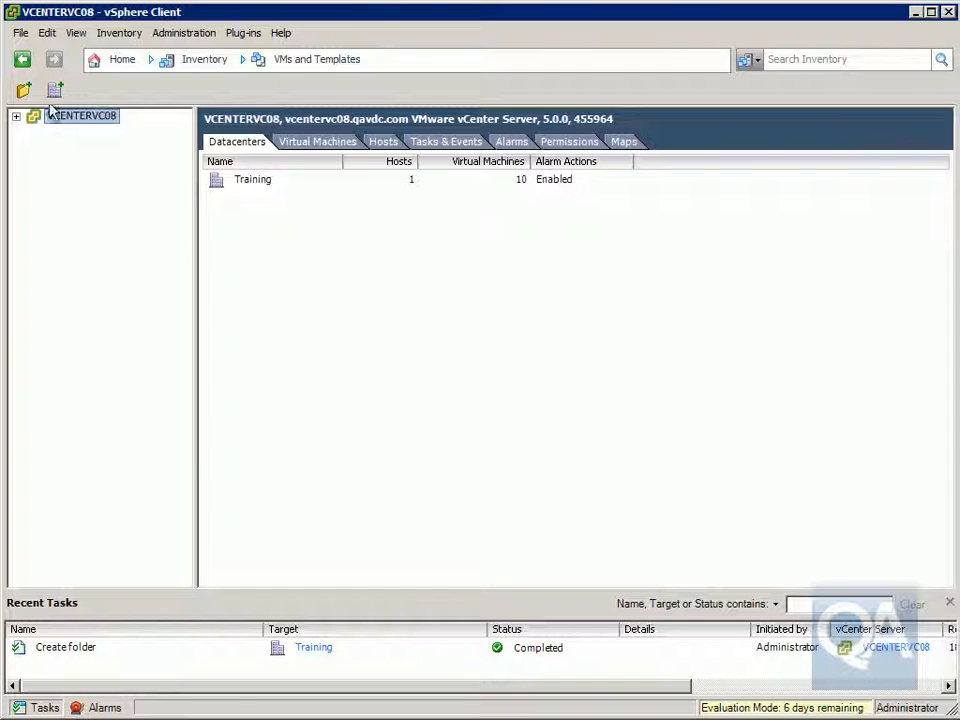
{"action": "left_click", "coordinate": [16, 117]}
{"action": "left_click", "coordinate": [34, 132]}
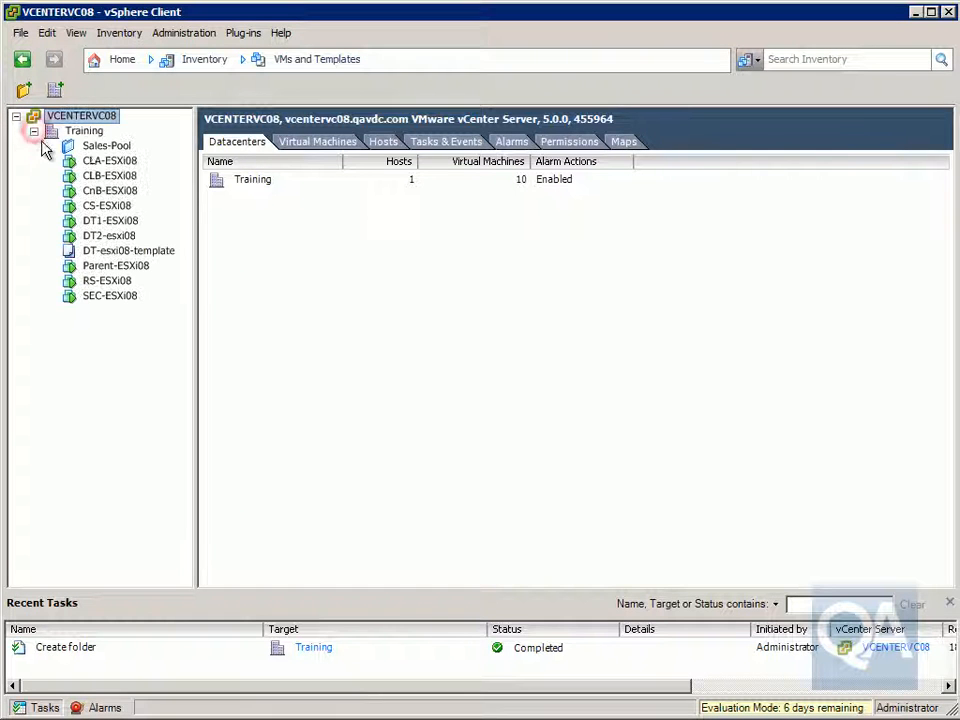
{"action": "left_click", "coordinate": [100, 146]}
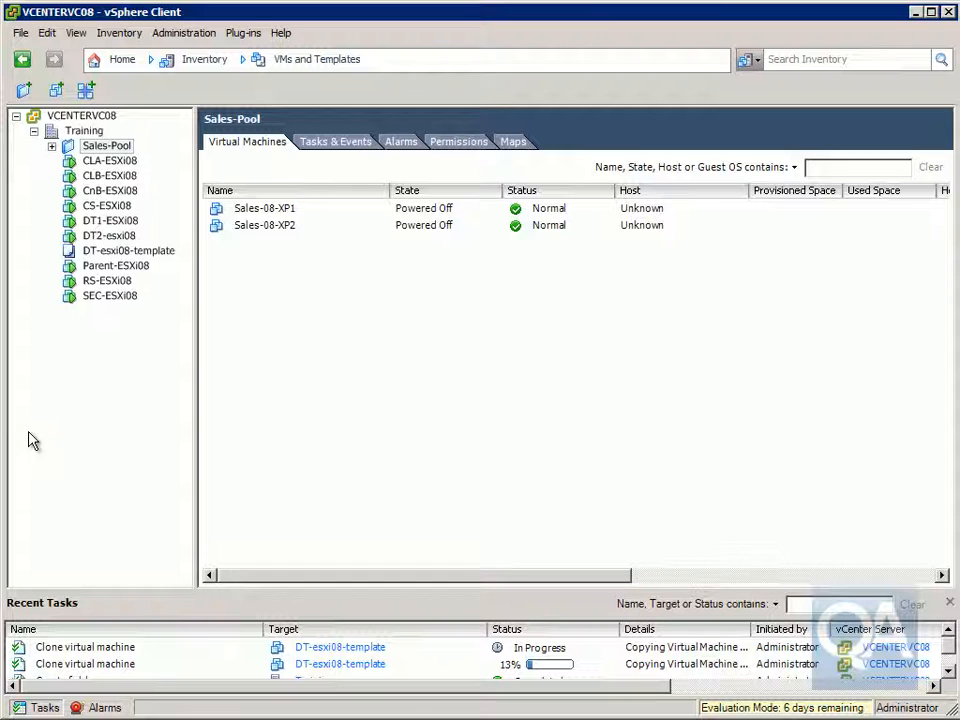
{"action": "left_click", "coordinate": [51, 146]}
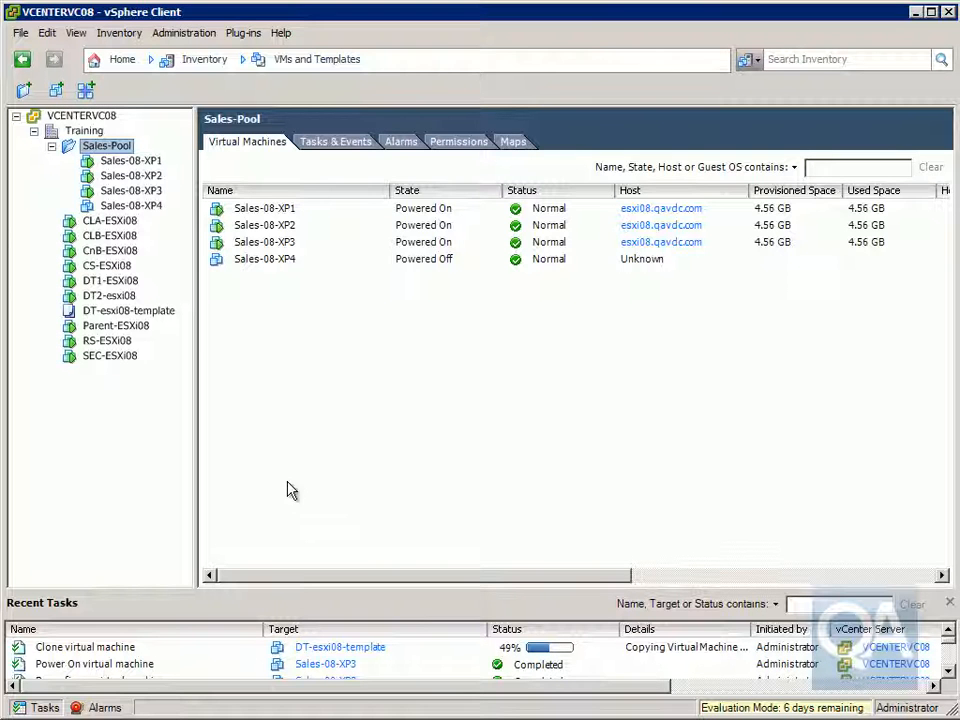
Open the console of the CLA-ESXi08 virtual machine and launch VMware View Client on its desktop.
{"action": "right_click", "coordinate": [126, 220]}
{"action": "left_click", "coordinate": [204, 292]}
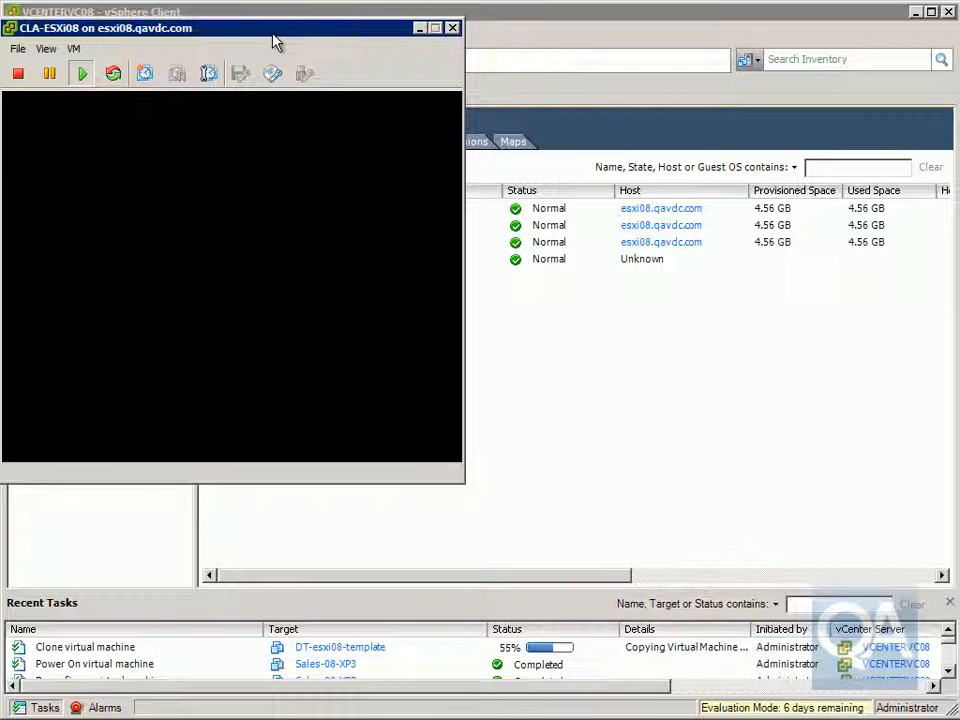
{"action": "left_click_drag", "start_coordinate": [275, 40], "coordinate": [333, 47]}
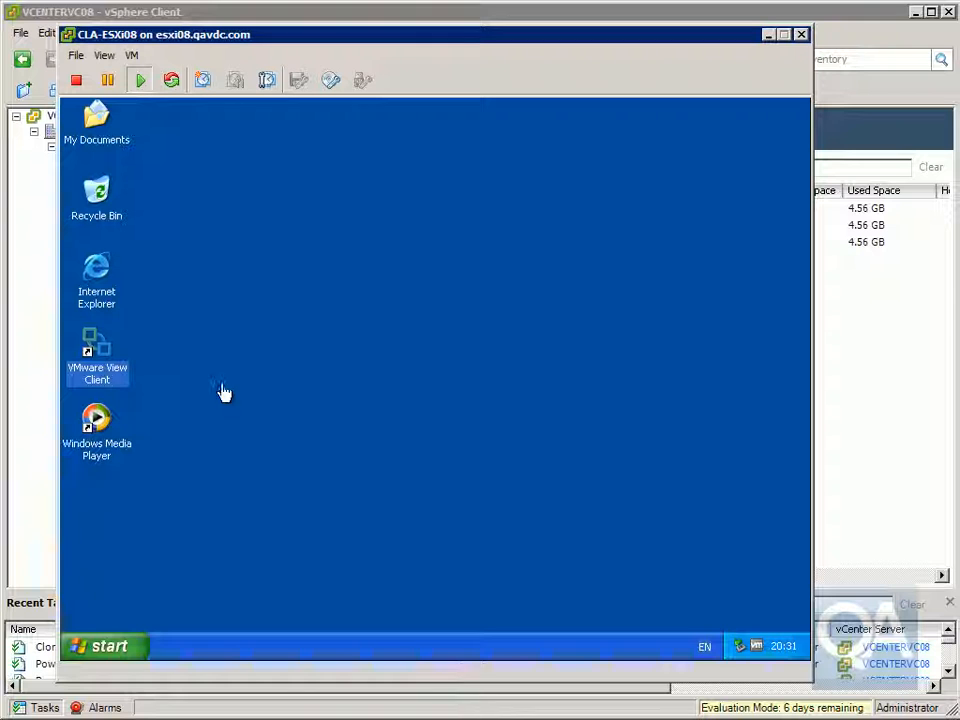
{"action": "left_click", "coordinate": [105, 370]}
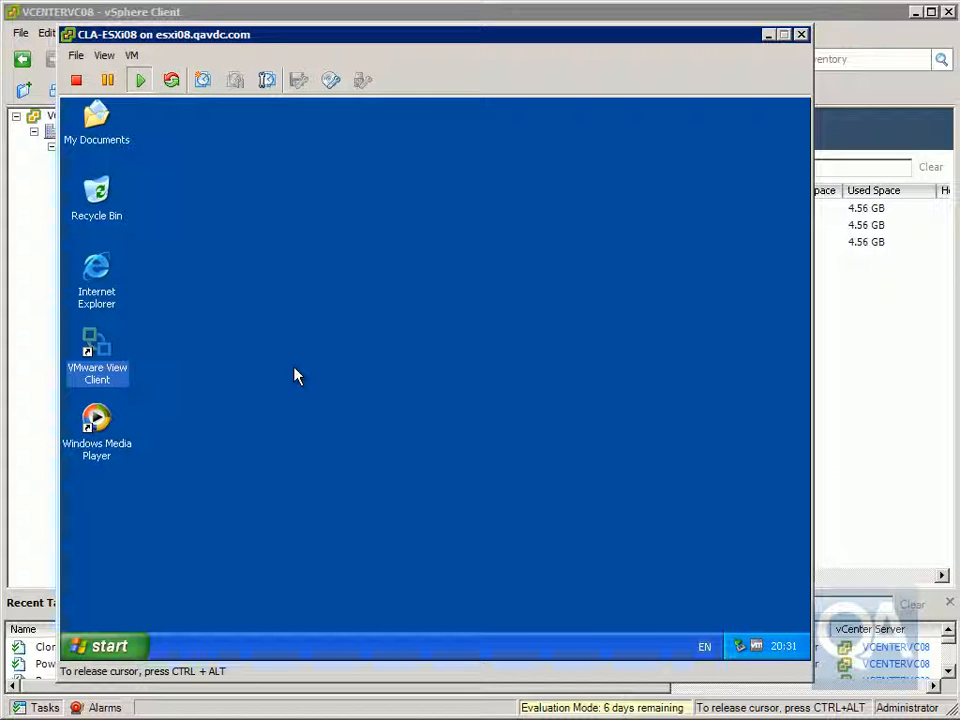
{"action": "left_click_drag", "start_coordinate": [295, 375], "coordinate": [295, 375]}
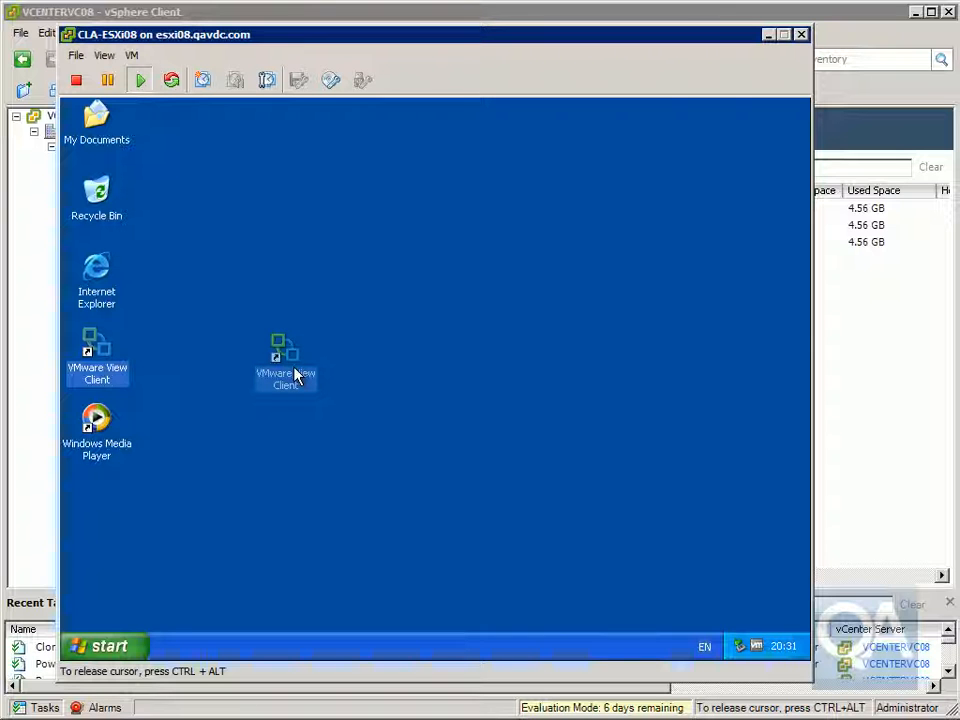
{"action": "left_click", "coordinate": [290, 366]}
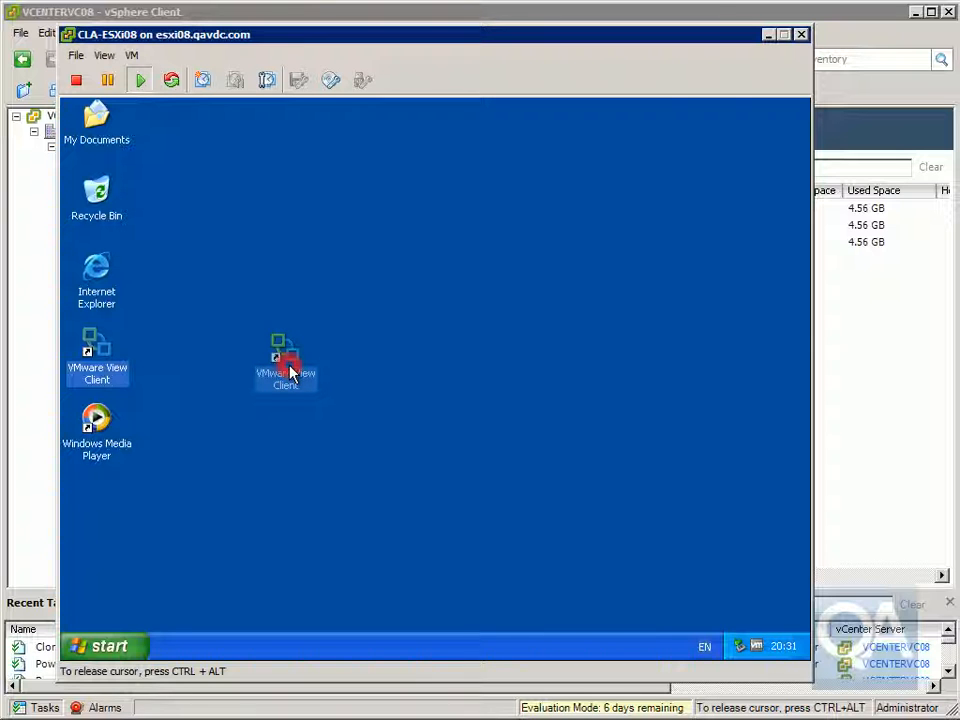
{"action": "left_click_drag", "start_coordinate": [271, 373], "coordinate": [210, 371]}
{"action": "left_click", "coordinate": [210, 371]}
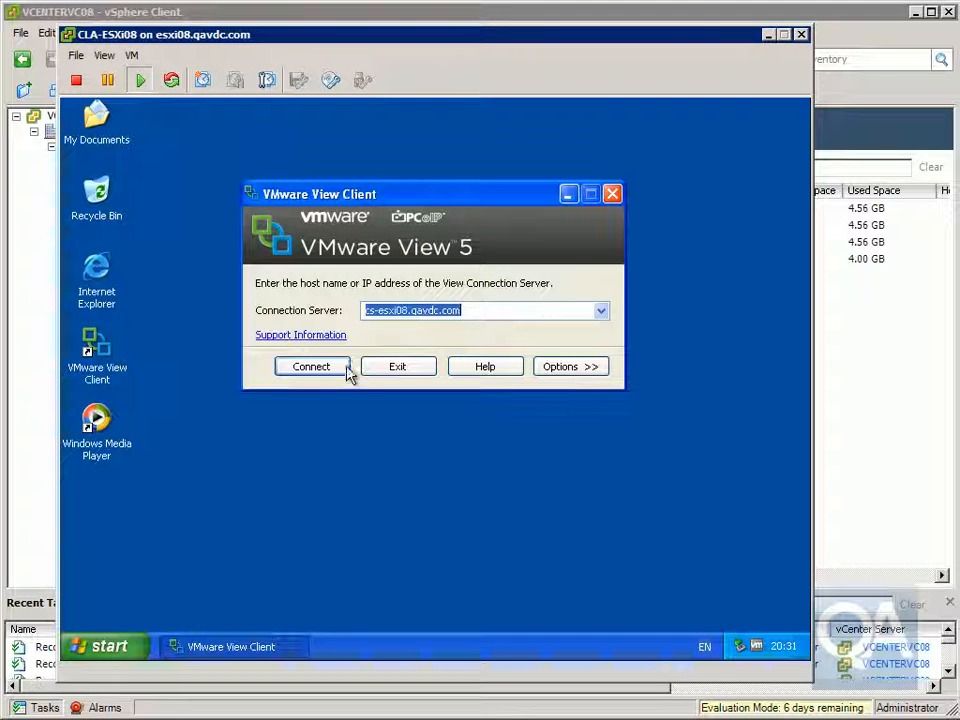
Connect to cs-esxi08.qavdc.com, accept the welcome message and log in to the QAVDC domain with the view user's name and password.
{"action": "left_click", "coordinate": [334, 369]}
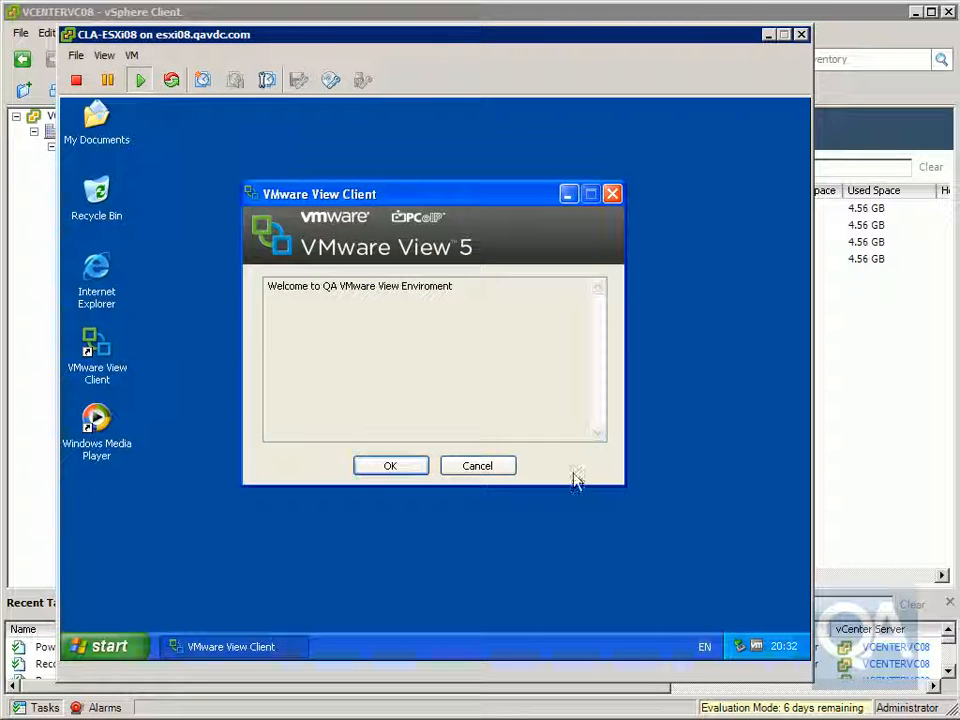
{"action": "left_click", "coordinate": [372, 468]}
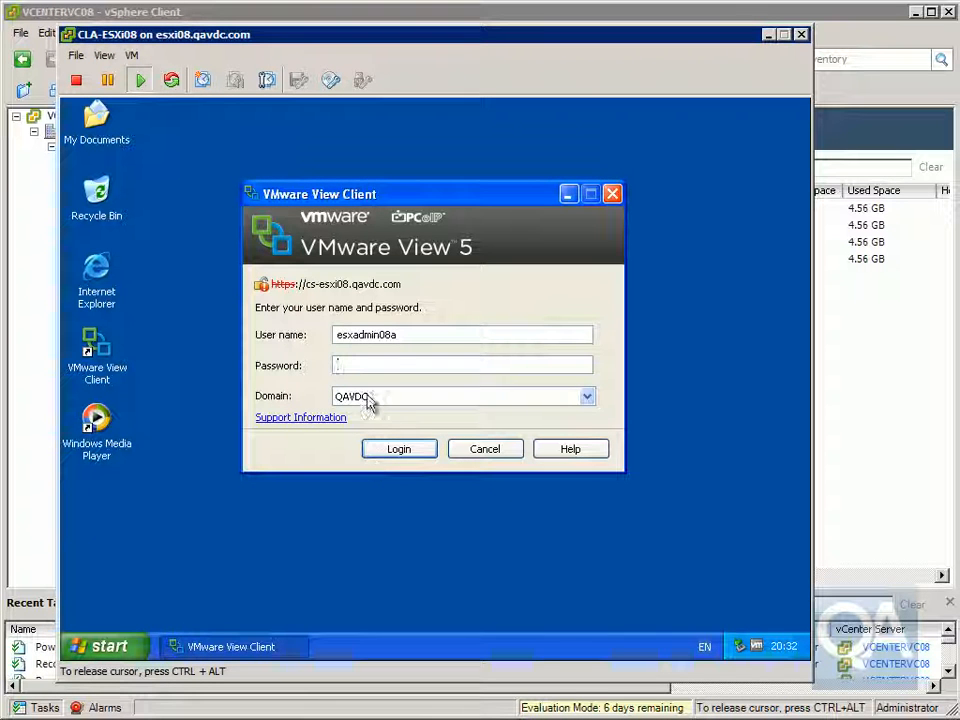
{"action": "double_click", "coordinate": [405, 334]}
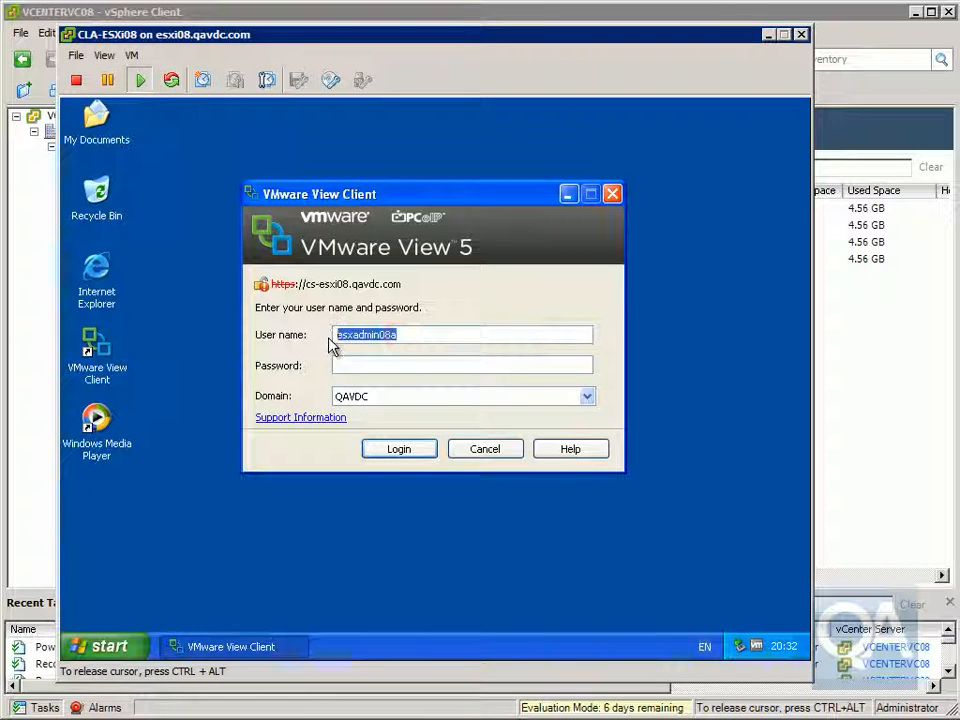
{"action": "type", "text": "viewuser"}
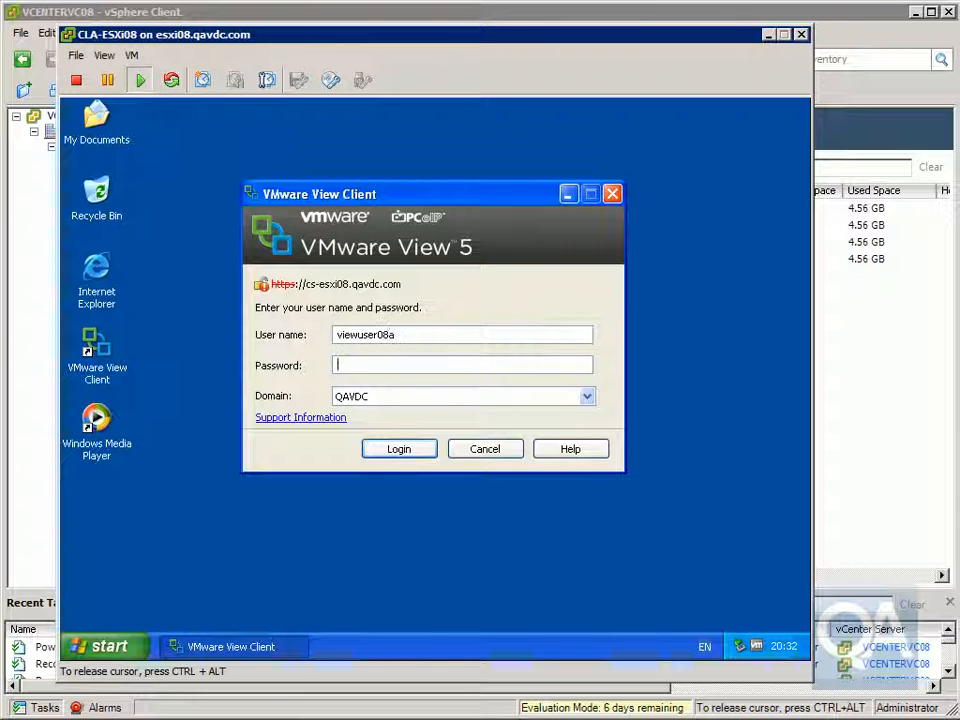
{"action": "type", "text": "••••••••••"}
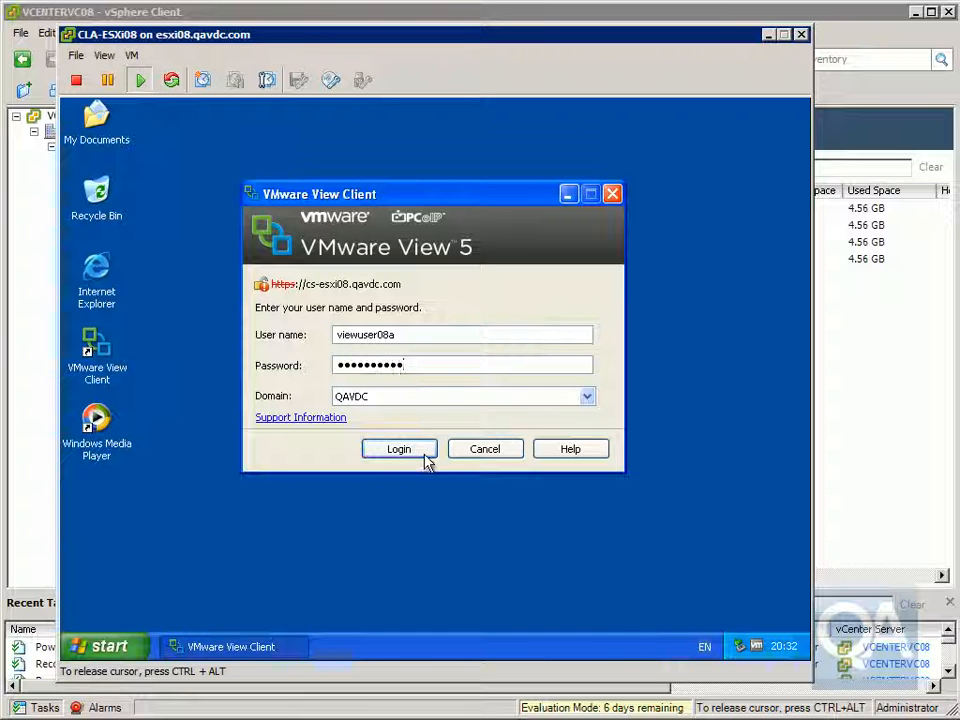
{"action": "left_click", "coordinate": [424, 452]}
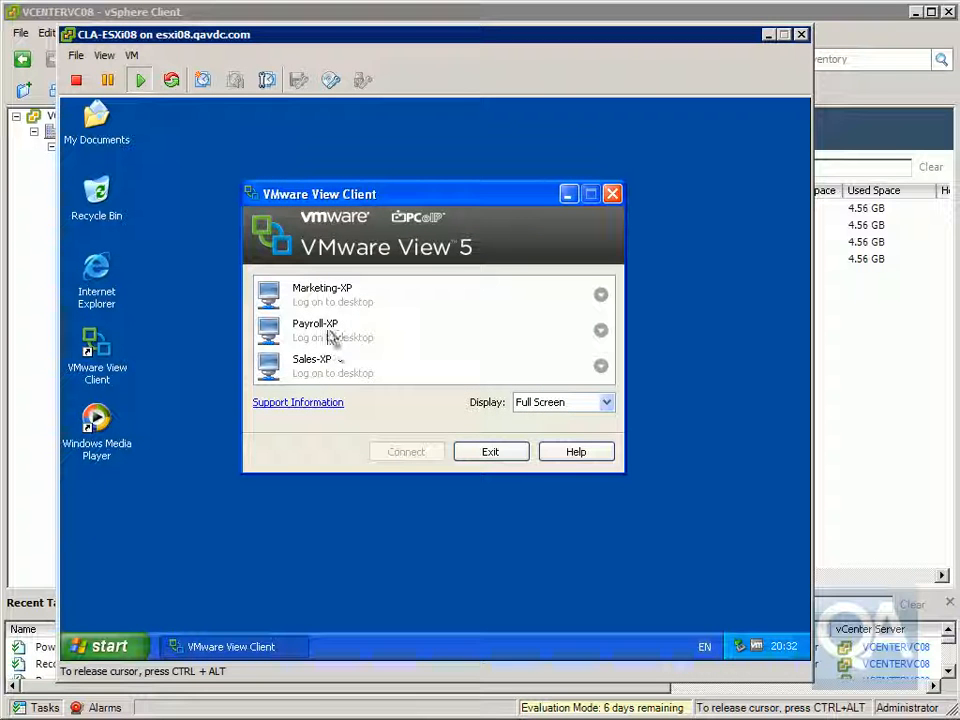
Connect to the Sales-XP desktop.
{"action": "left_click", "coordinate": [315, 370]}
{"action": "left_click", "coordinate": [421, 452]}
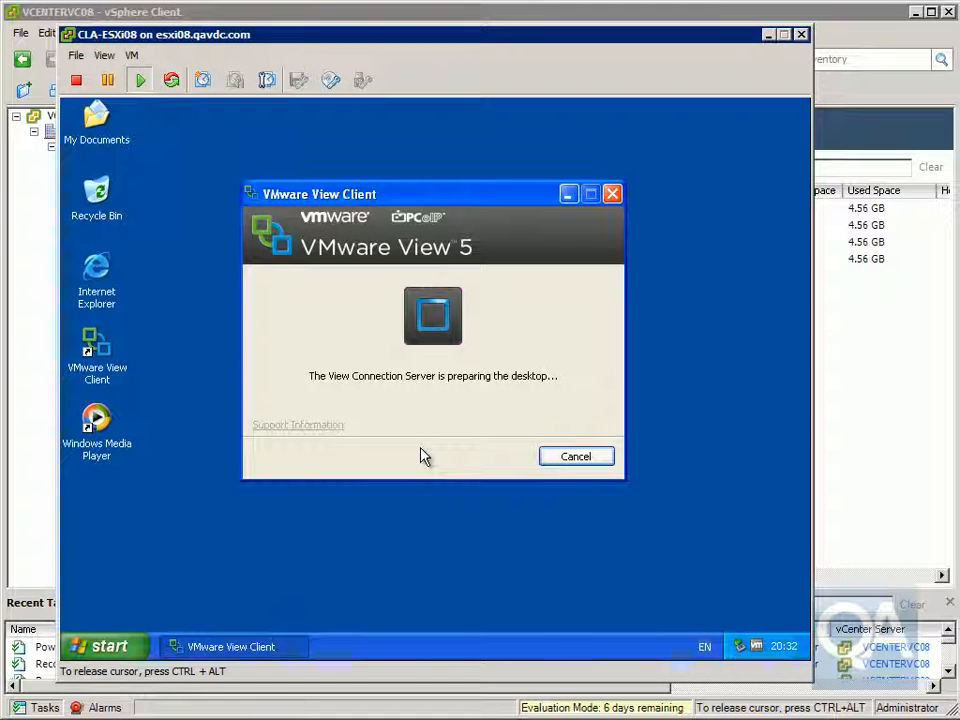